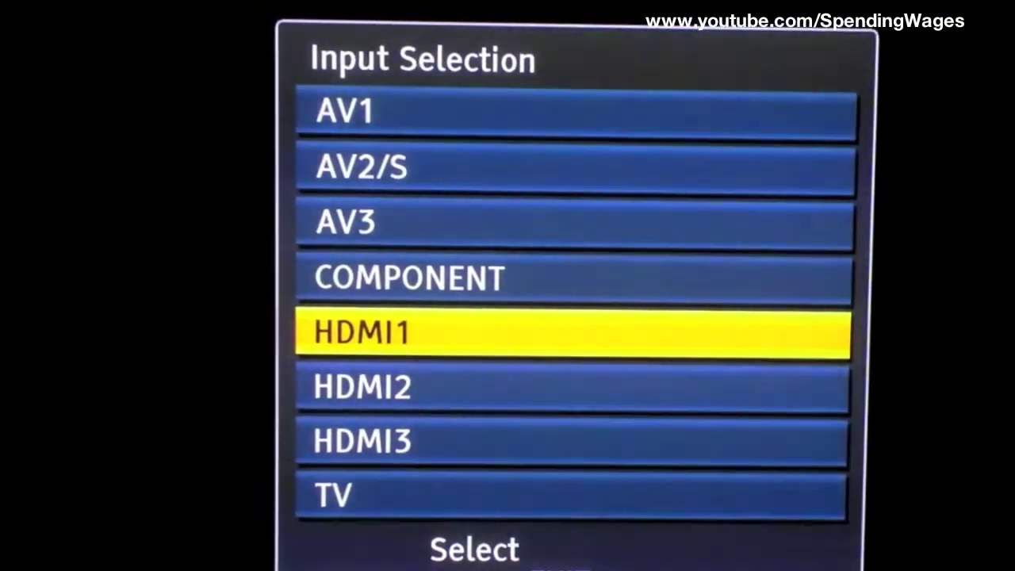
Set PS3 video output to Component / D-Terminal with PAL, 576p and 720p, confirming 720p is readable
key("Up")
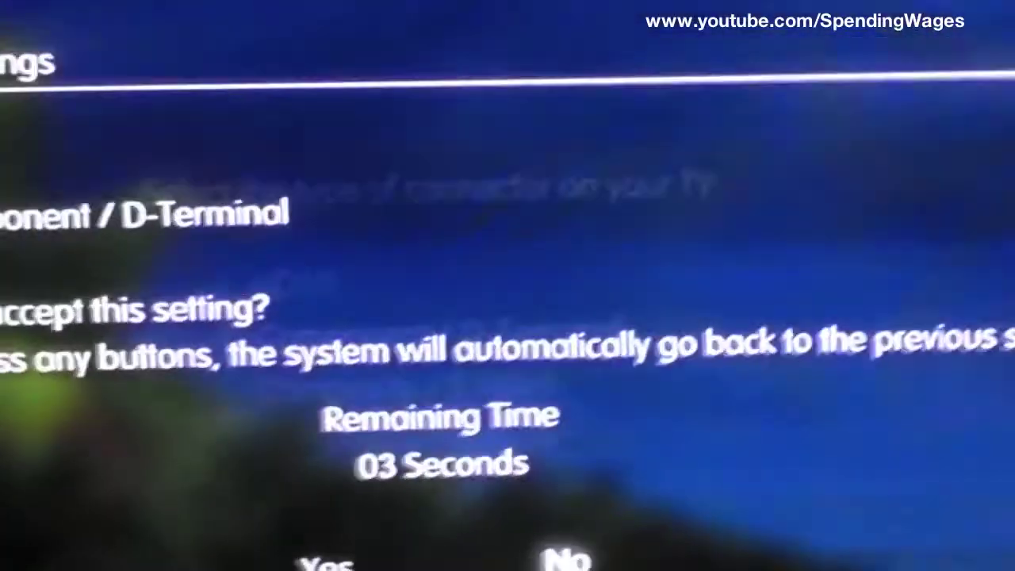
key("Return")
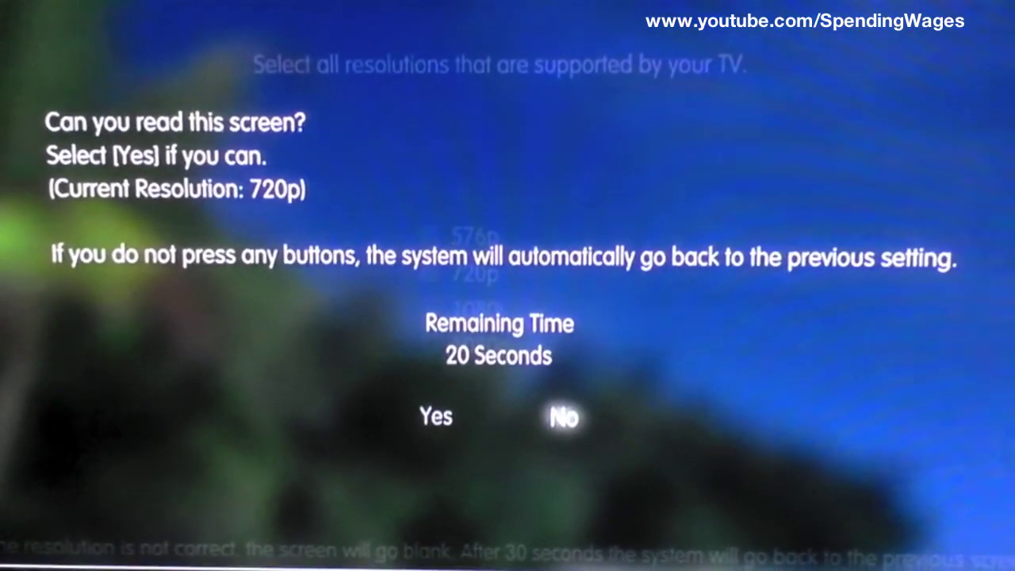
key("Left")
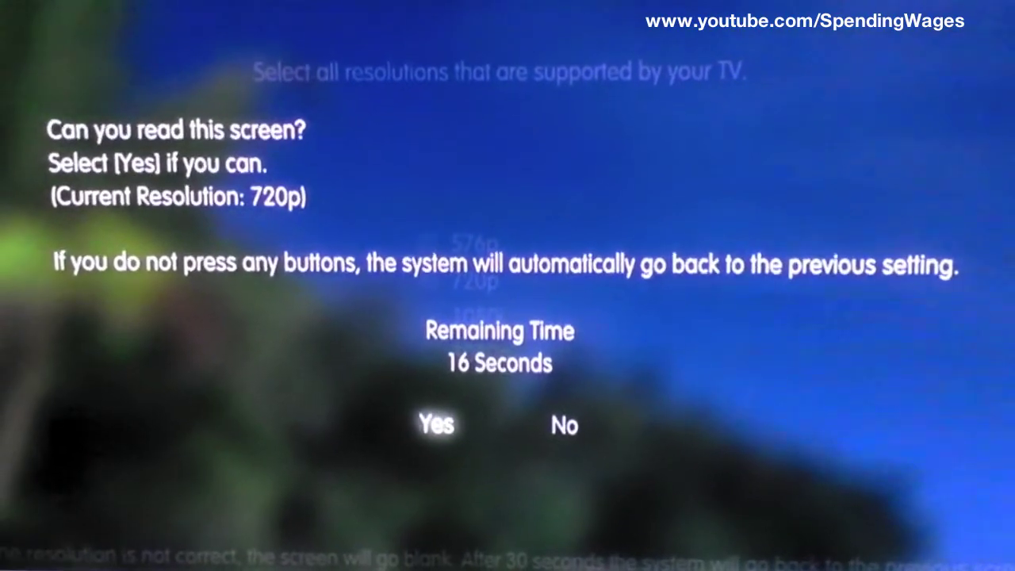
key("Return")
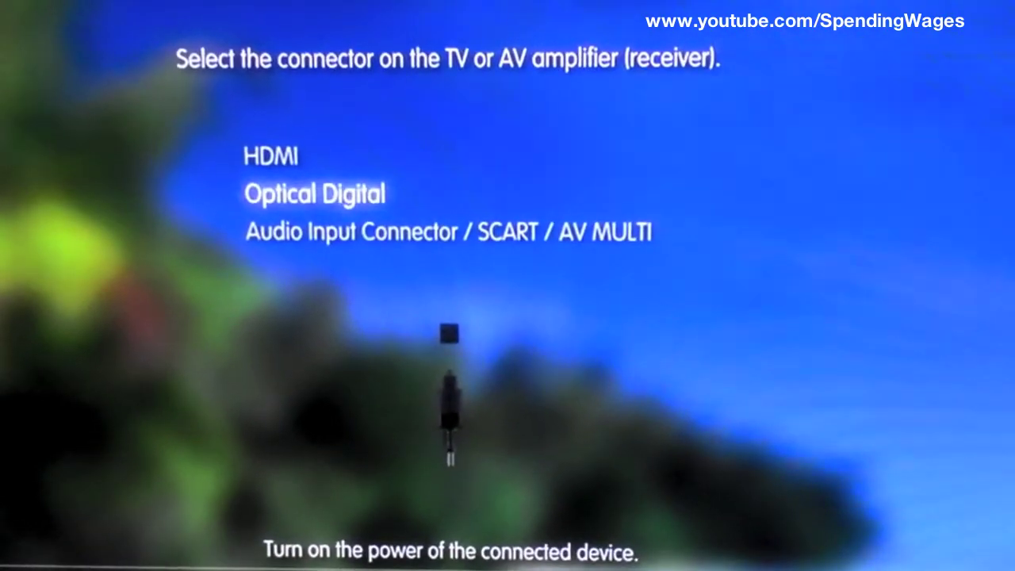
Choose Audio Input Connector / SCART / AV MULTI as the PS3 audio output connector
key("Up")
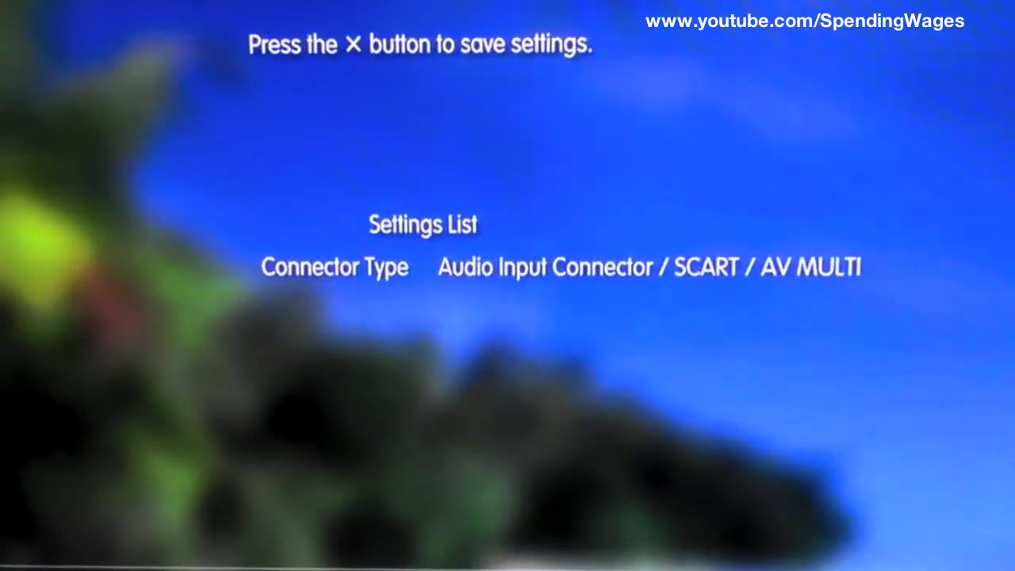
key("Return")
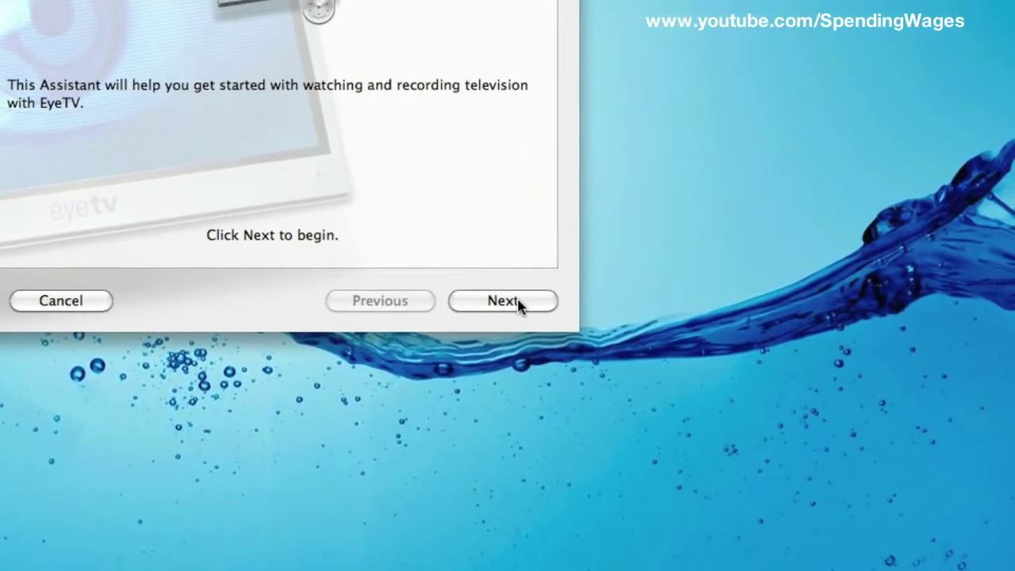
Start the EyeTV Setup Assistant and keep United Kingdom as the country
left_click(517, 303)
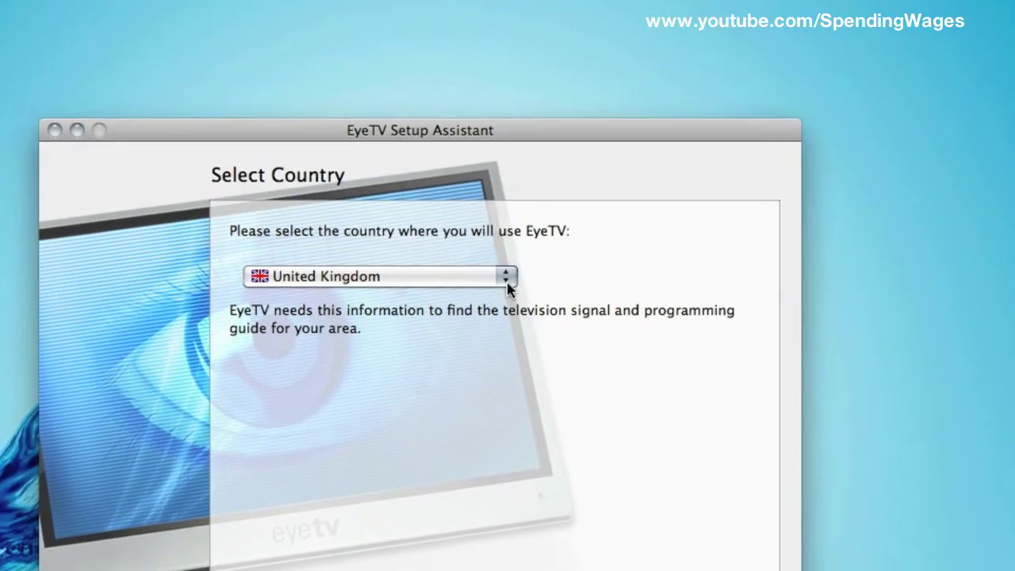
left_click(506, 277)
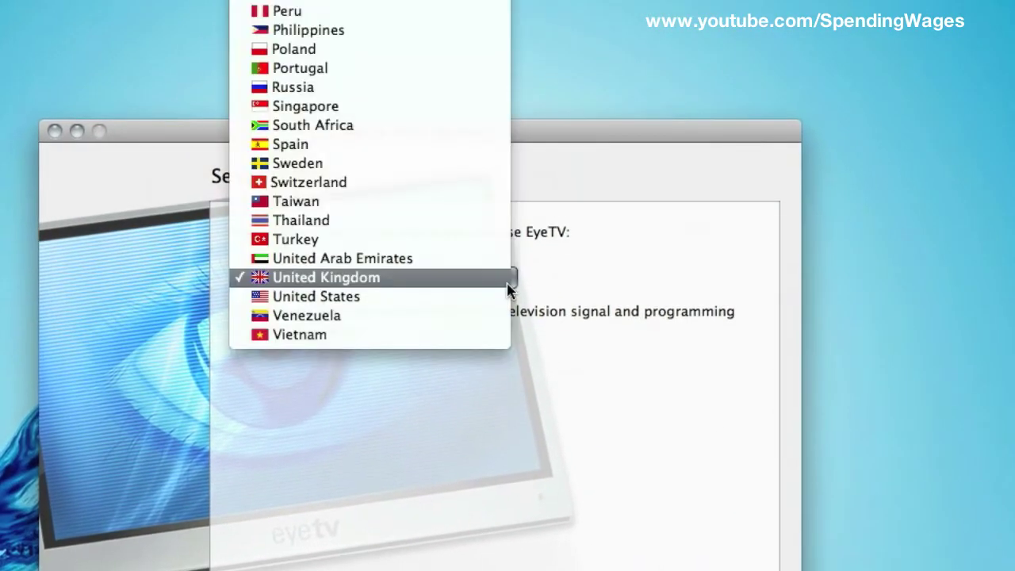
left_click(507, 290)
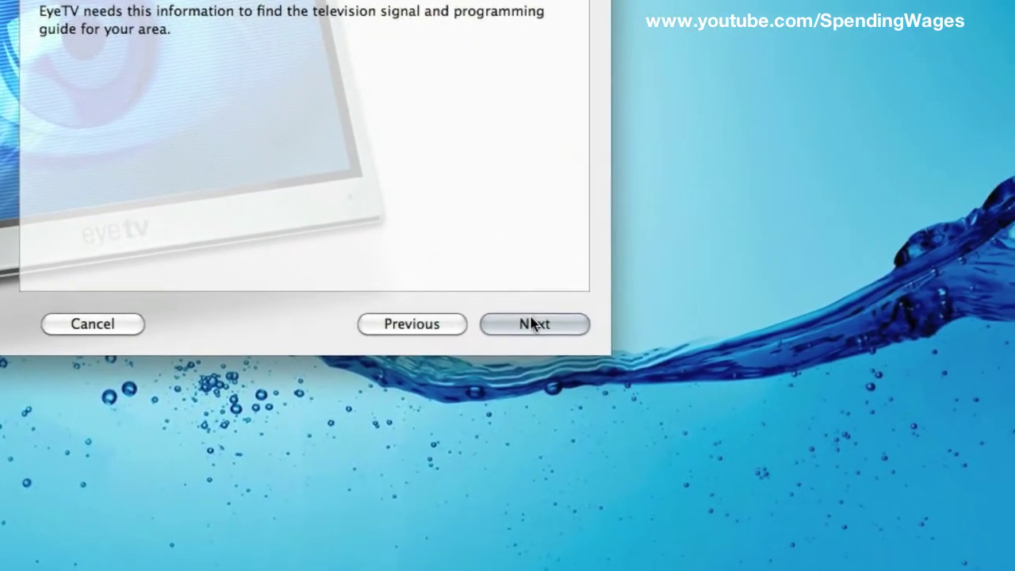
left_click(532, 323)
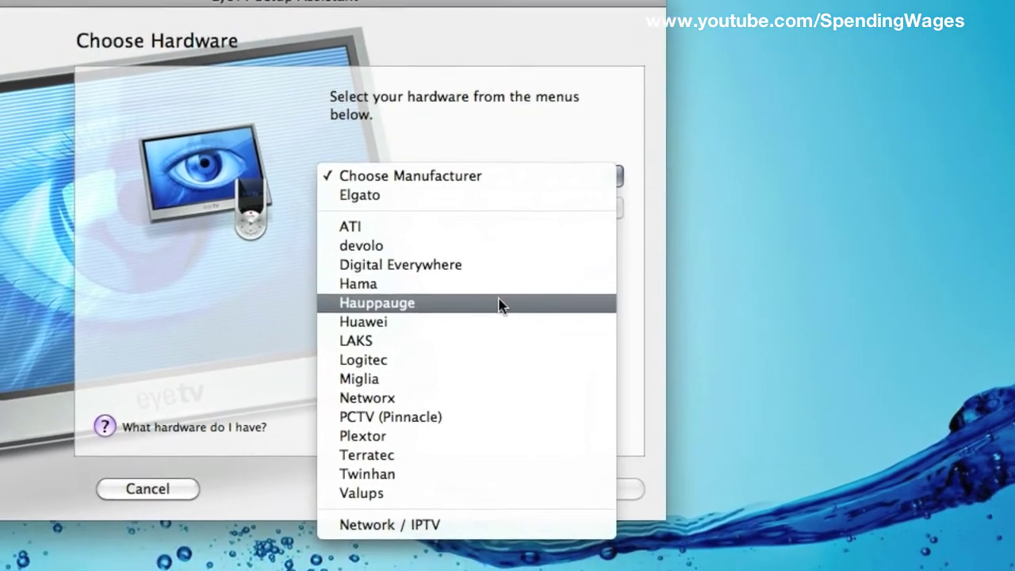
Select Hauppauge HD PVR as the hardware and continue to product activation
left_click(425, 409)
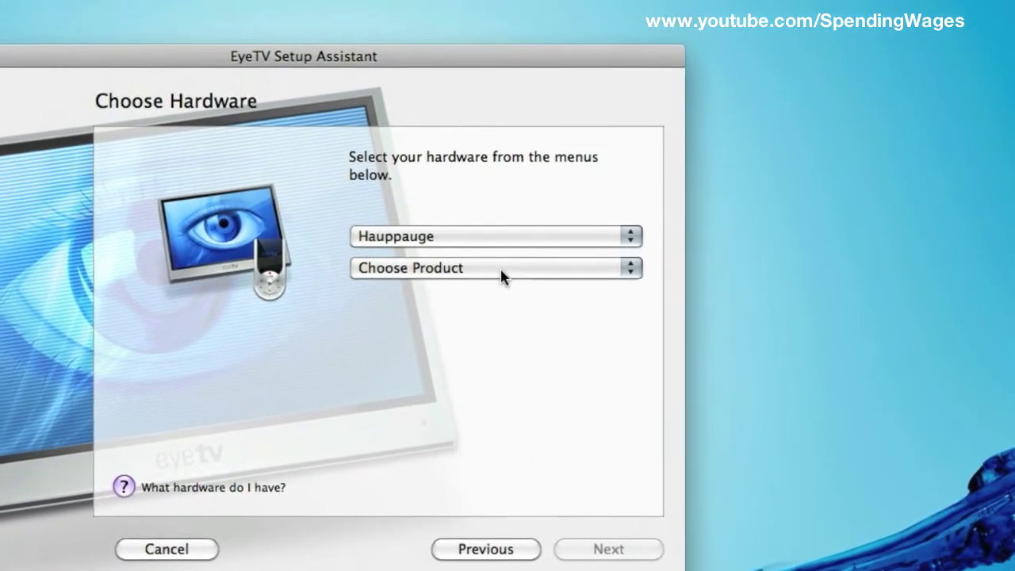
left_click(503, 238)
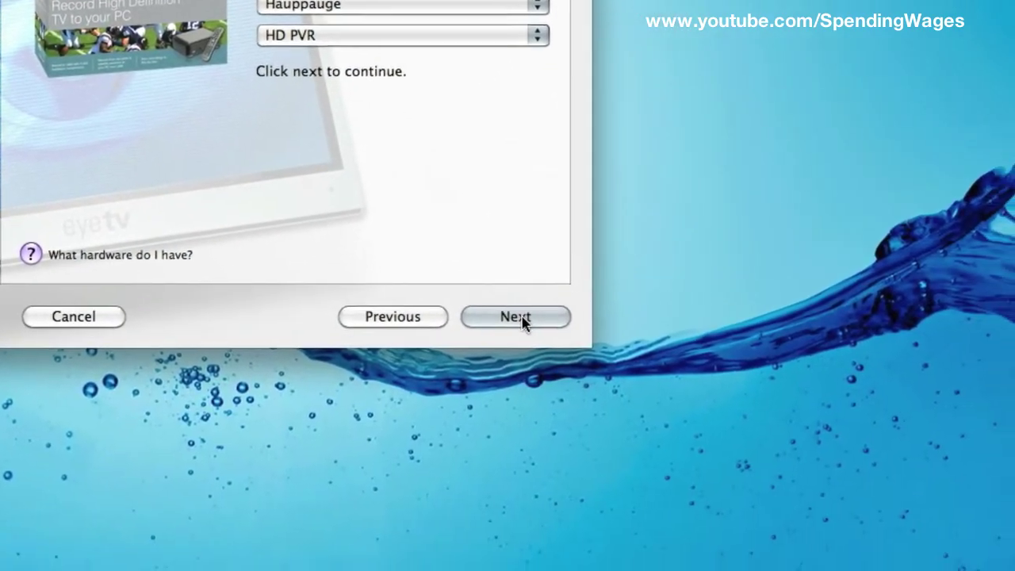
left_click(623, 546)
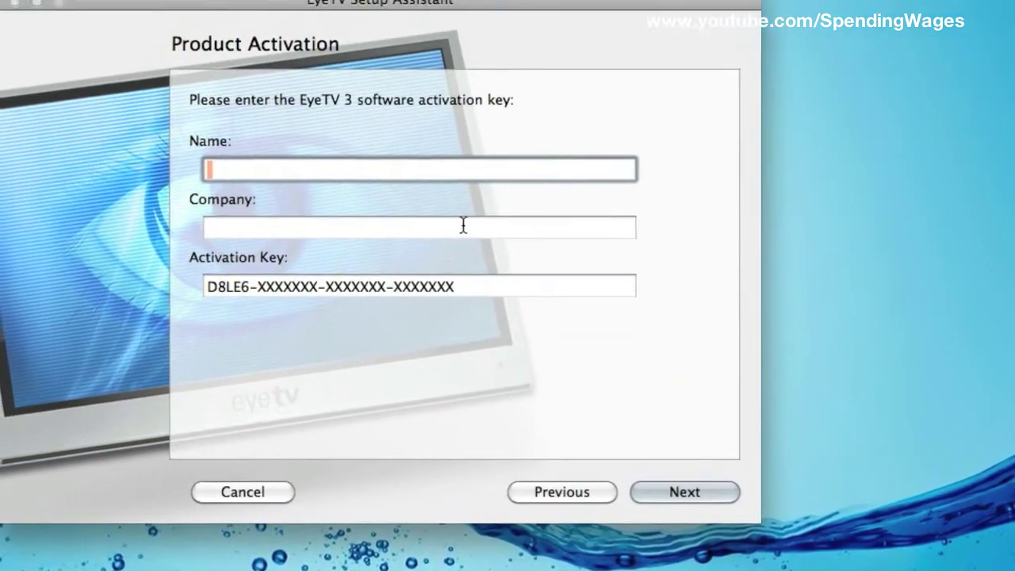
Pass Product Activation, keep Component video, RCA analog audio and NTSC, and enable the ring light
left_click(378, 95)
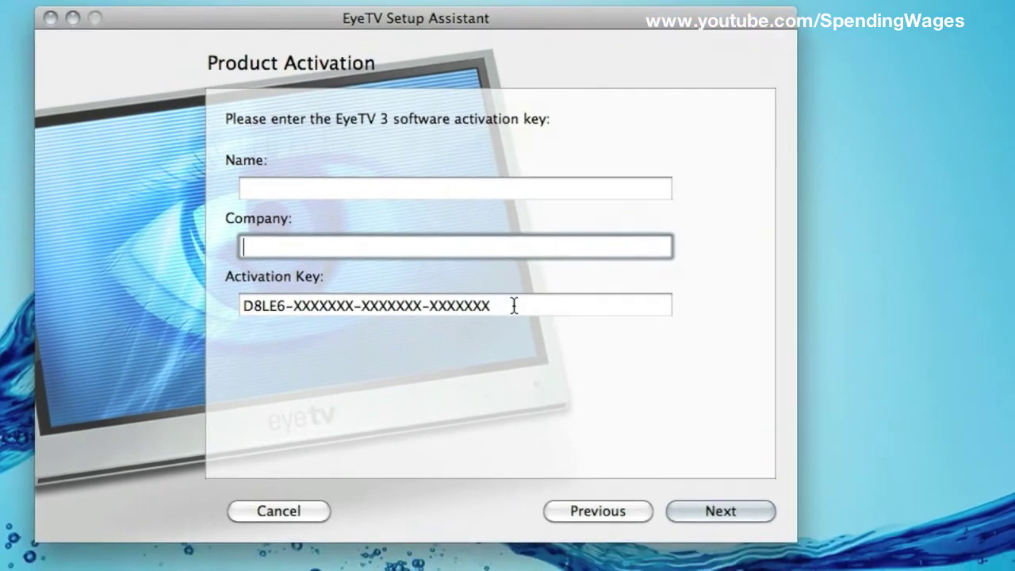
left_click(514, 305)
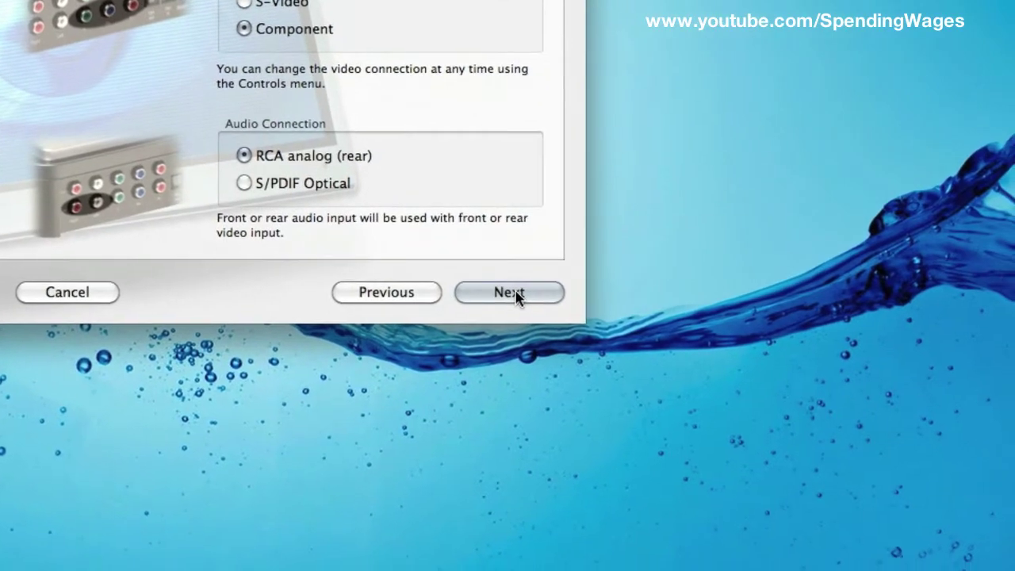
left_click(560, 356)
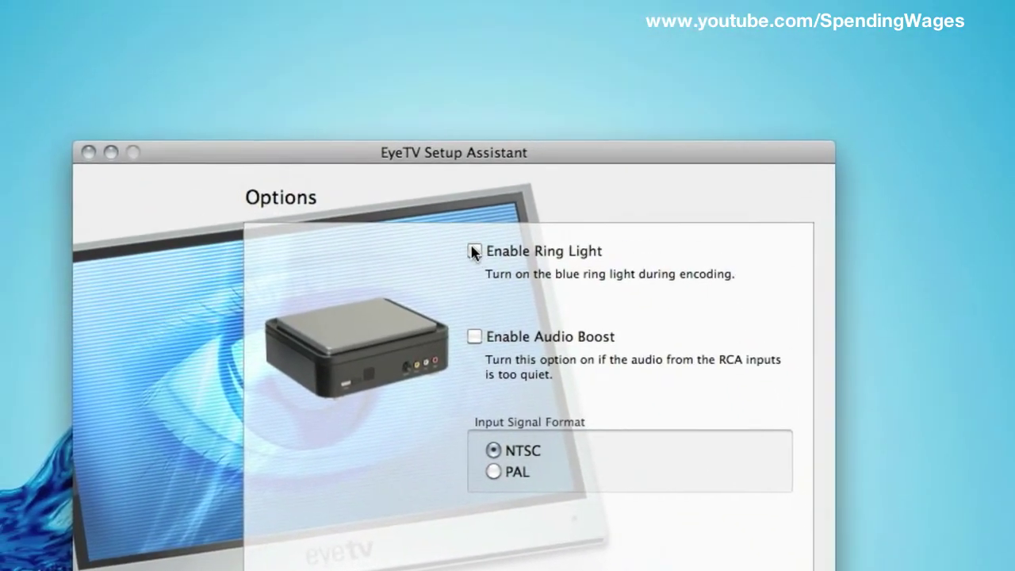
left_click(502, 281)
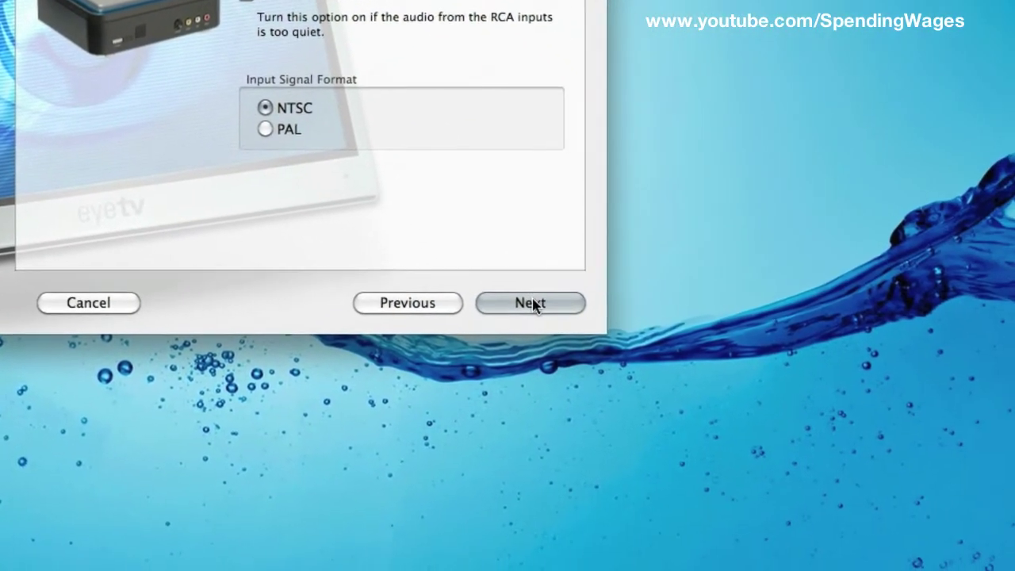
left_click(531, 303)
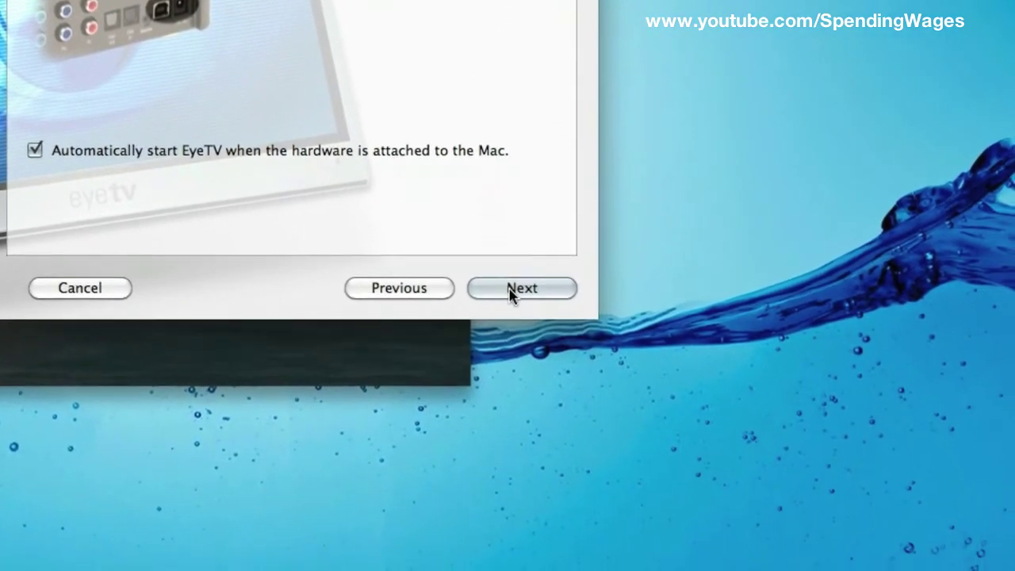
Continue past HD PVR detection and the tvtv account page, then finish the assistant
left_click(514, 289)
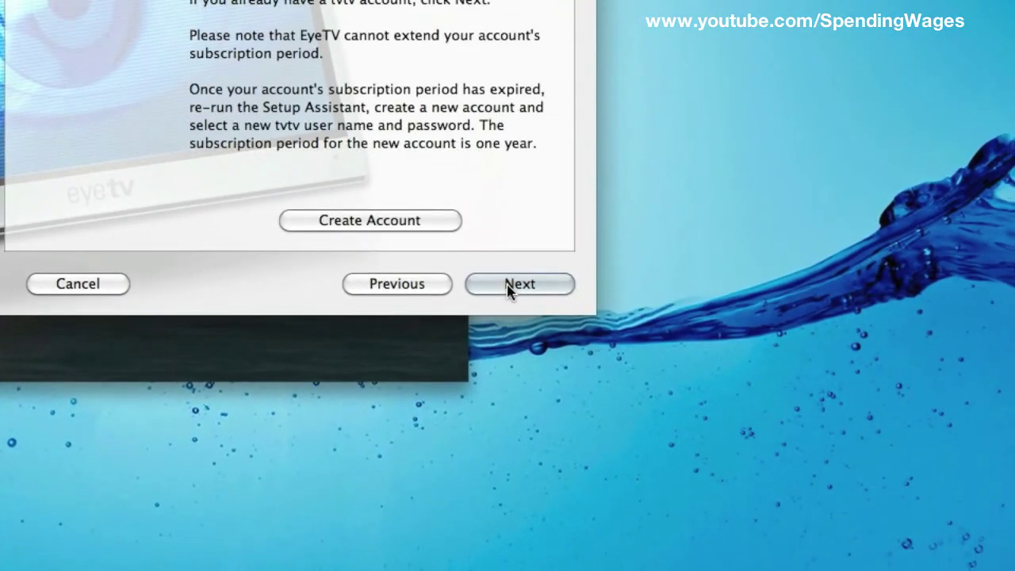
left_click(516, 290)
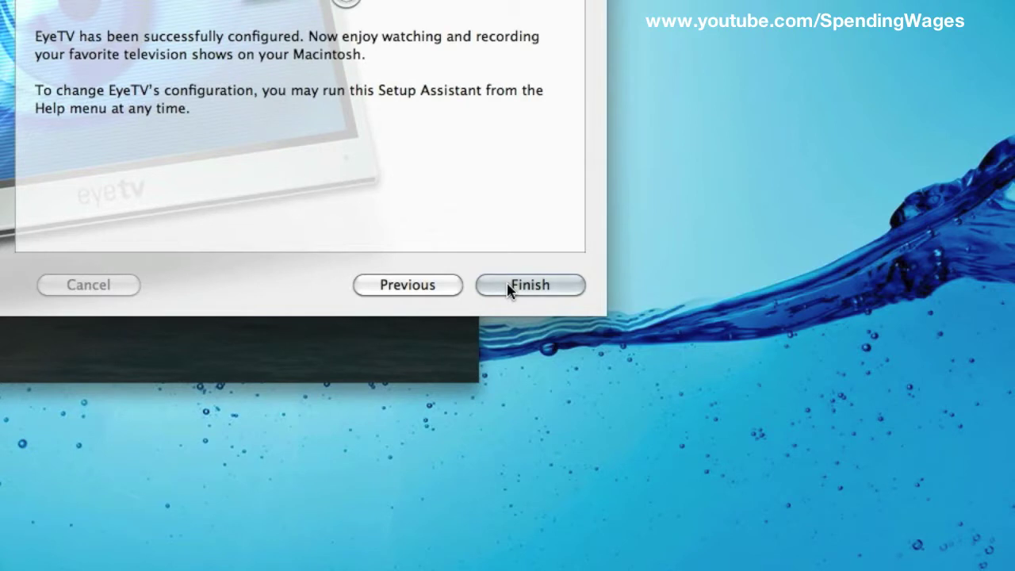
left_click(525, 287)
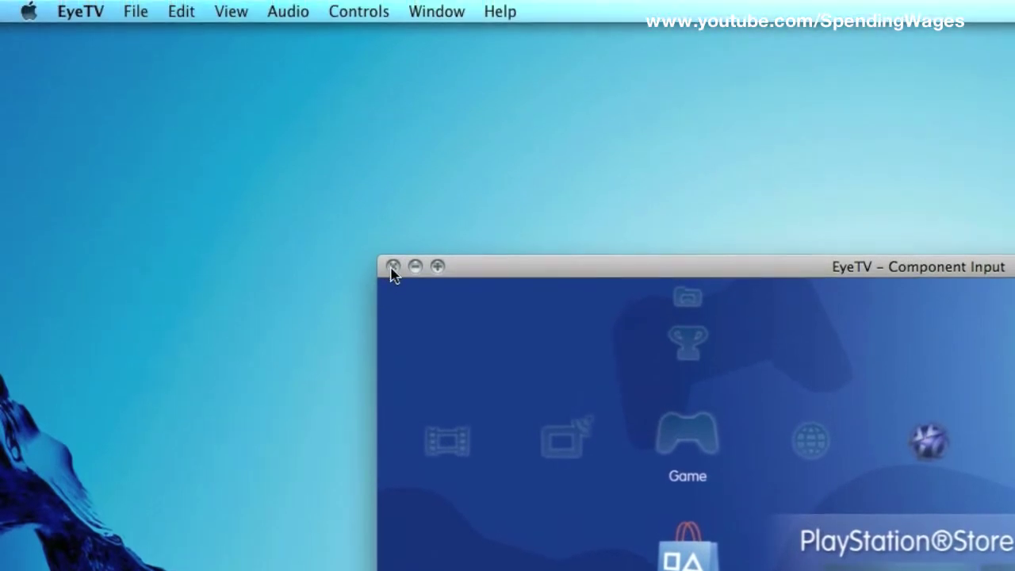
Close the EyeTV – Component Input window
left_click(392, 266)
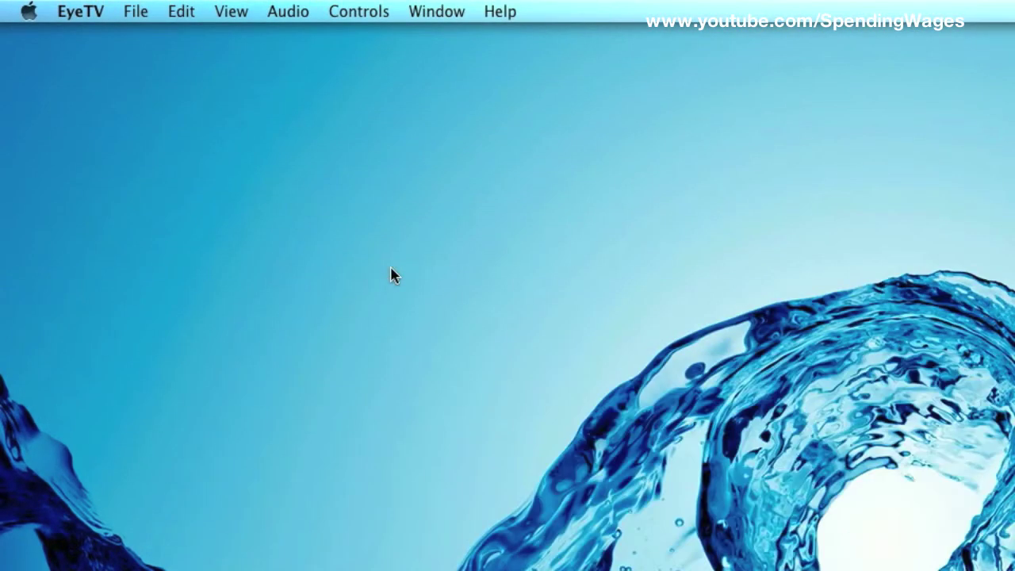
left_click(87, 14)
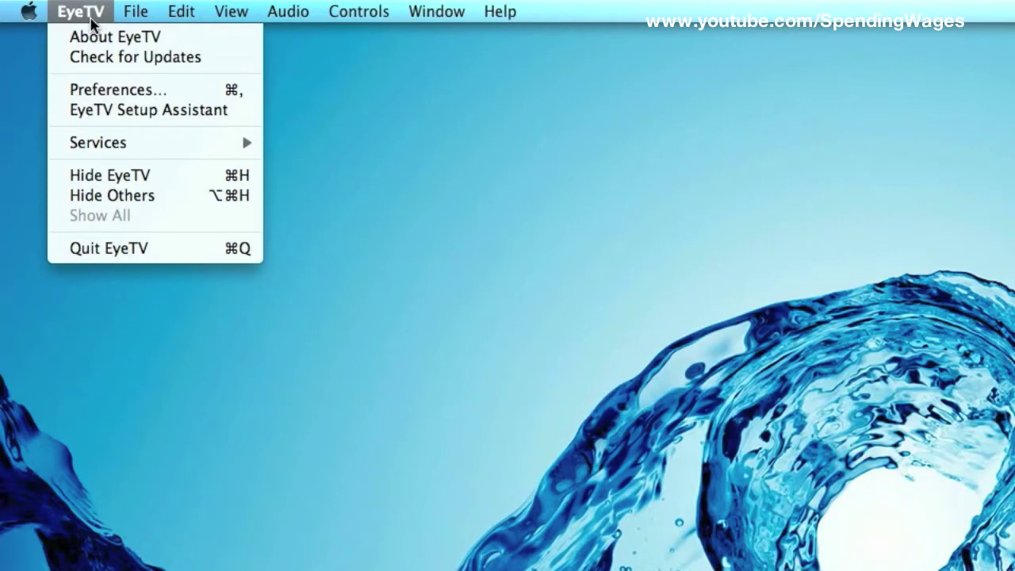
left_click(95, 61)
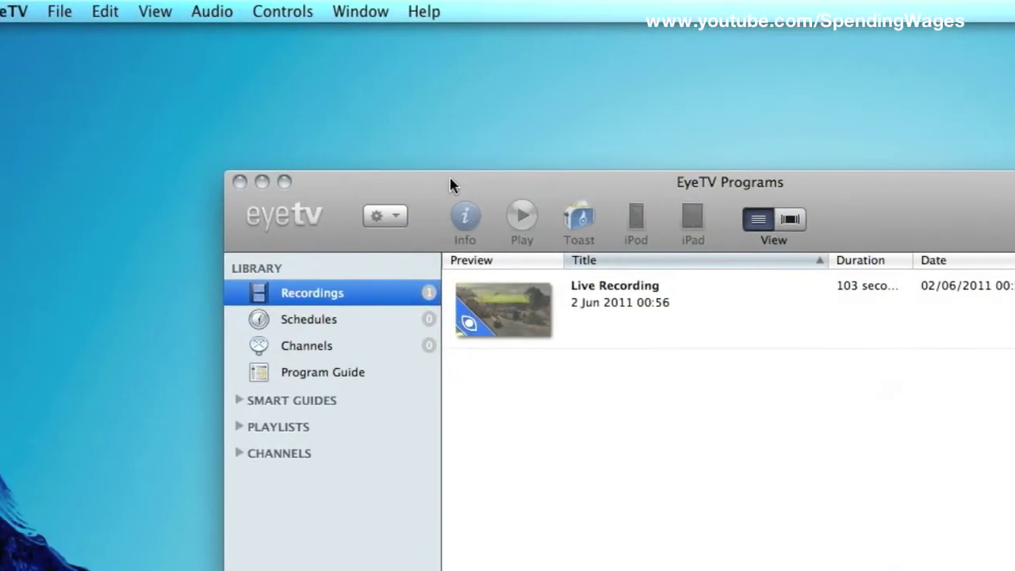
left_click_drag(448, 181, 633, 263)
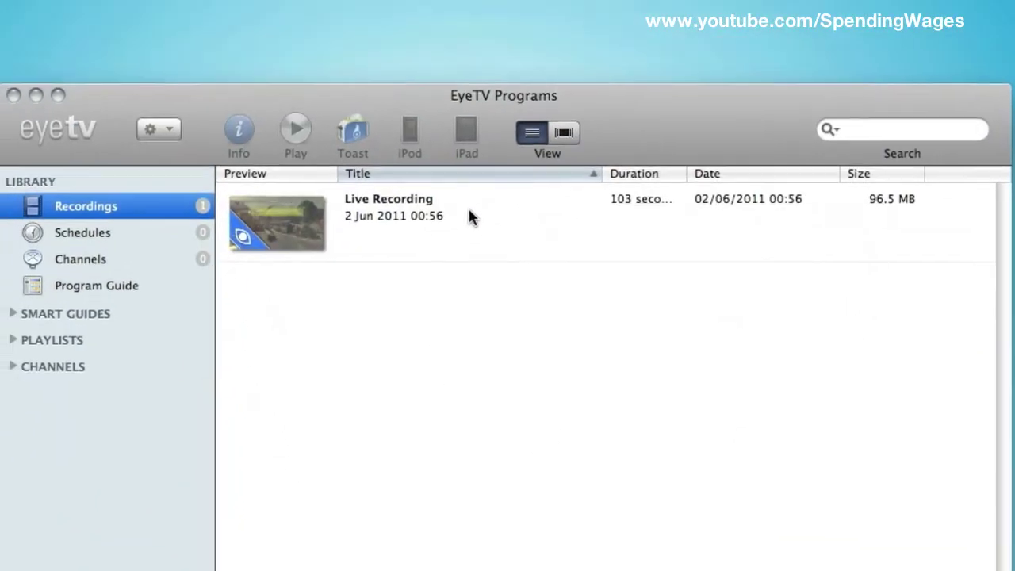
left_click(469, 216)
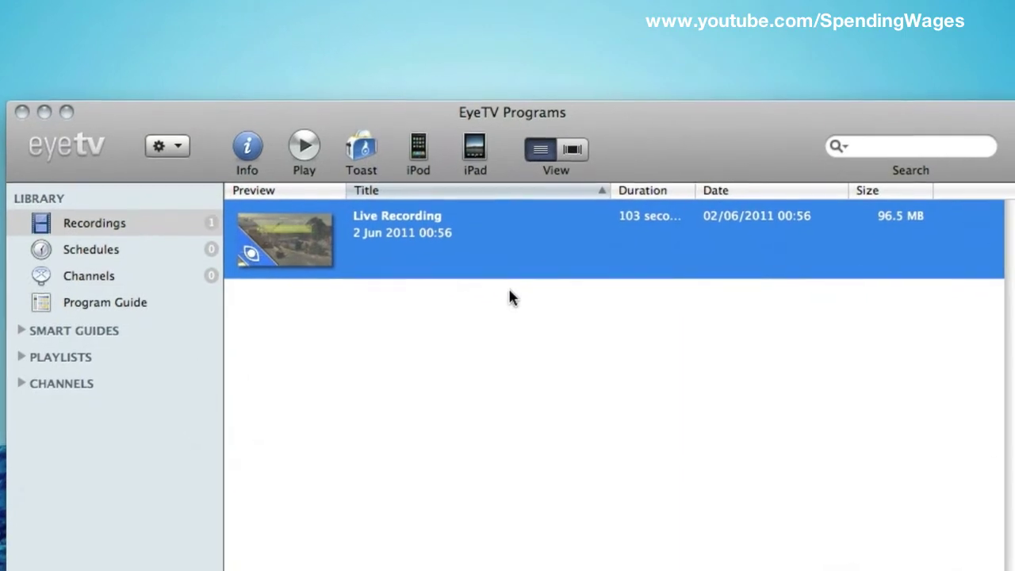
left_click(496, 326)
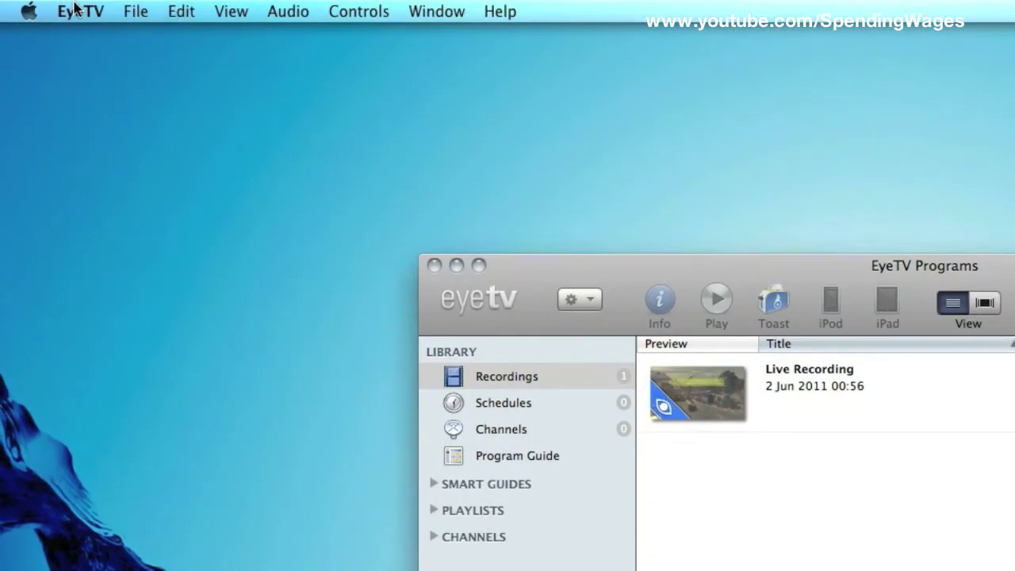
left_click(76, 10)
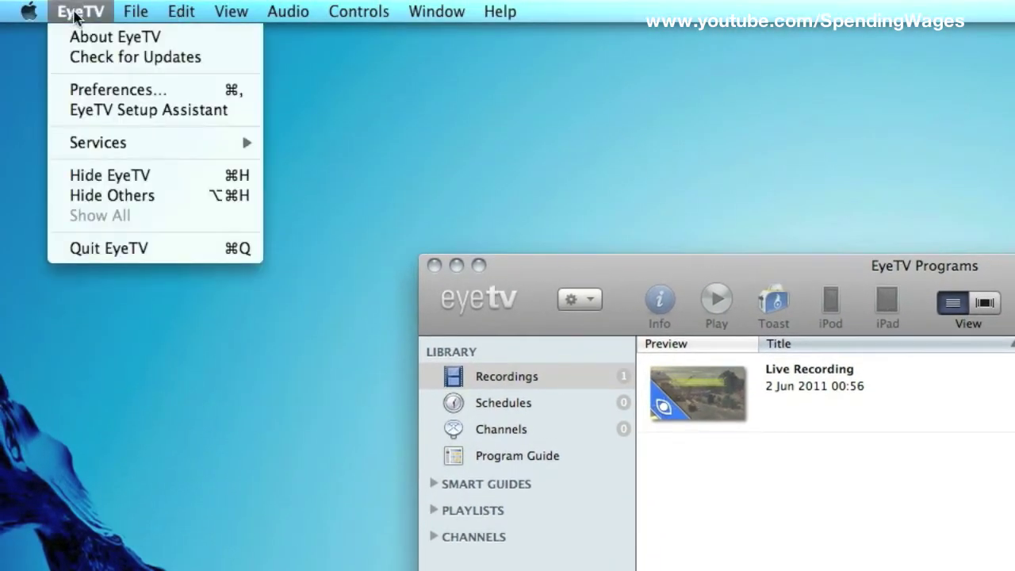
left_click(115, 60)
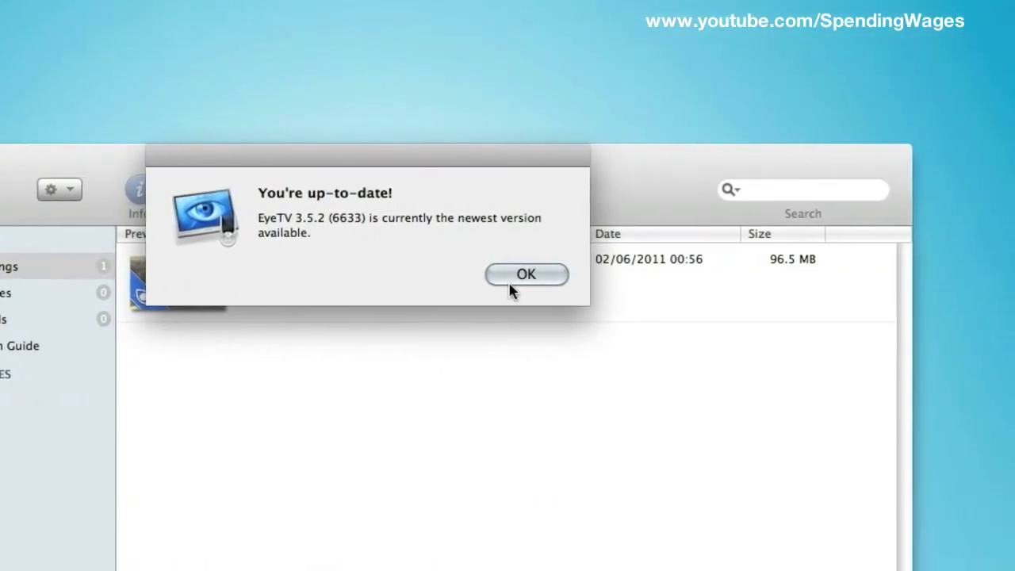
left_click(511, 287)
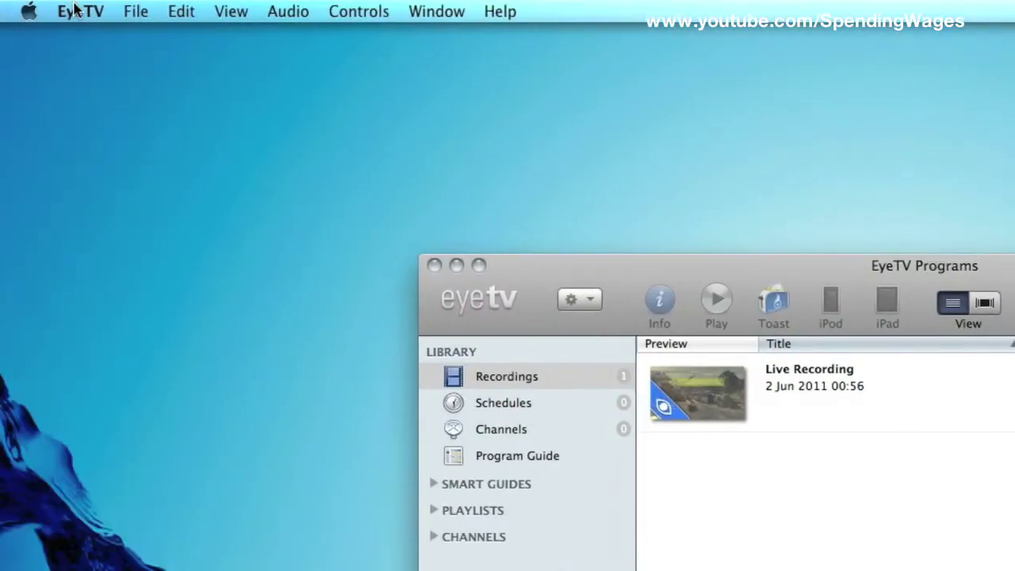
left_click(77, 10)
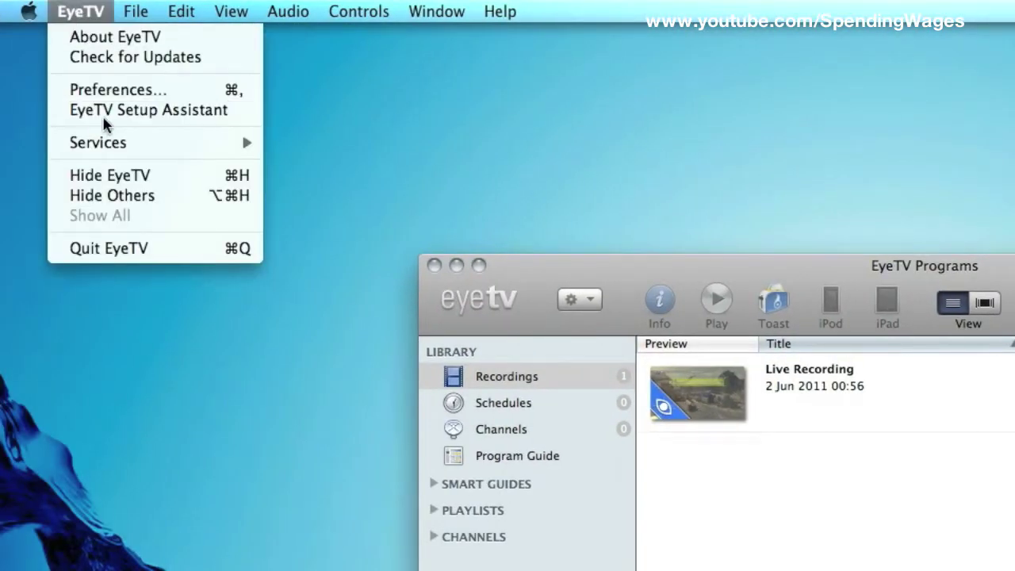
left_click(198, 120)
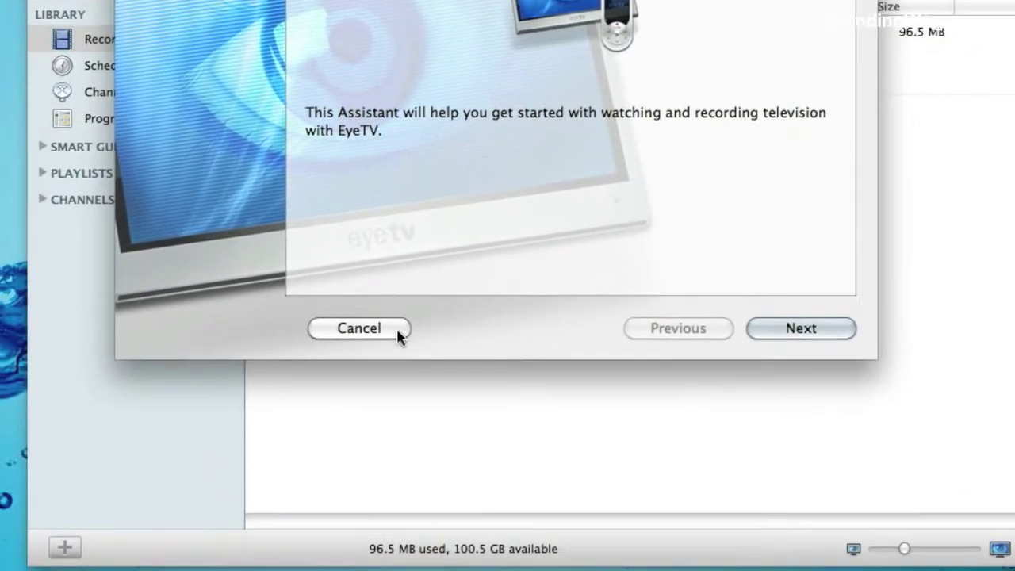
left_click(263, 500)
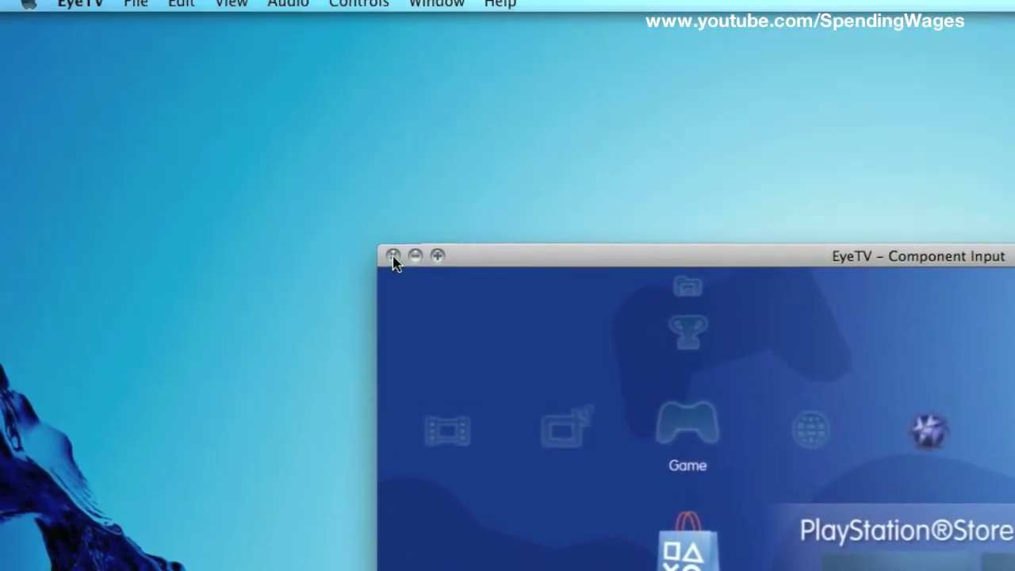
left_click(393, 255)
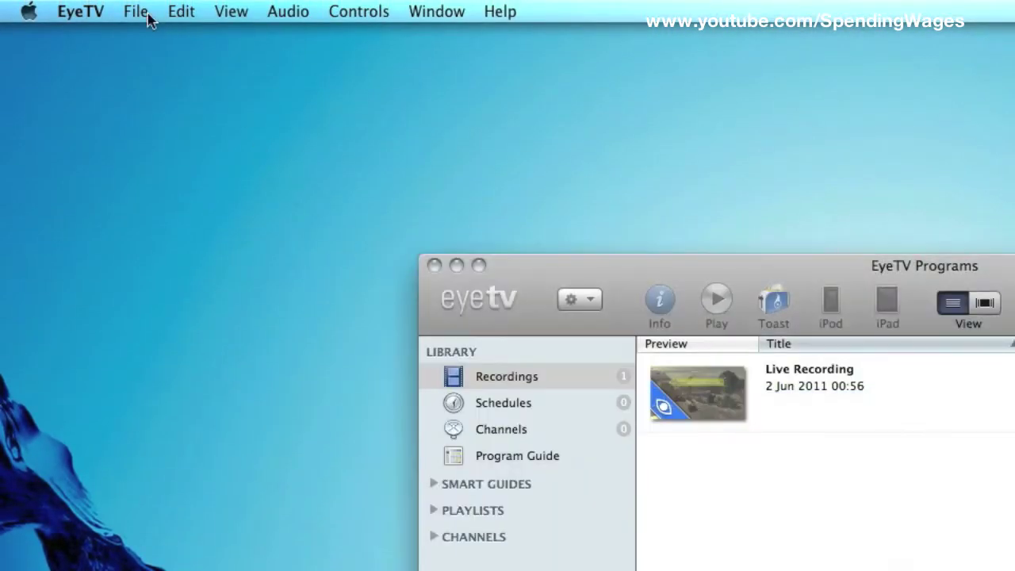
Open EyeTV Preferences and move the window to the screen centre
left_click(83, 12)
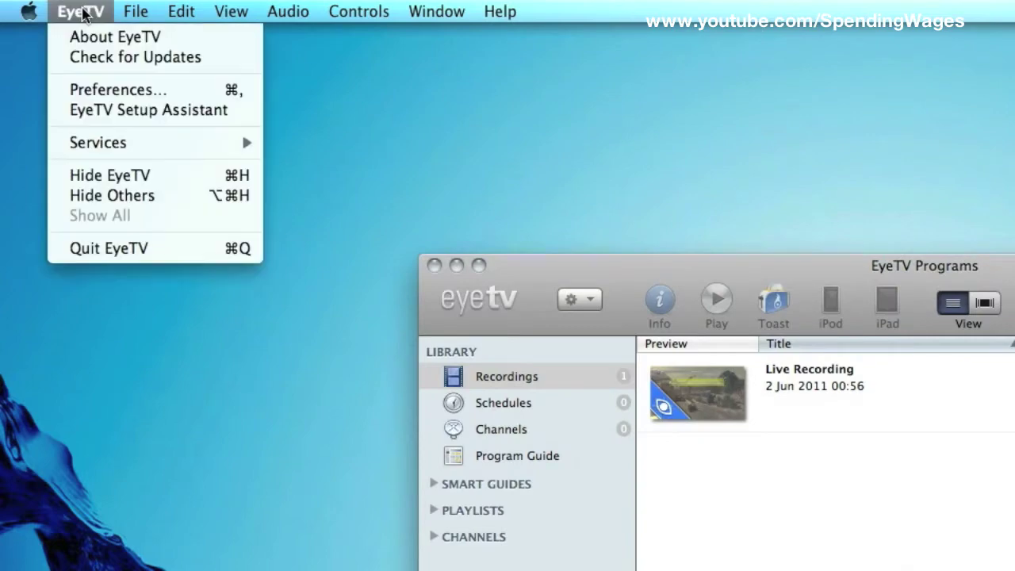
left_click(92, 91)
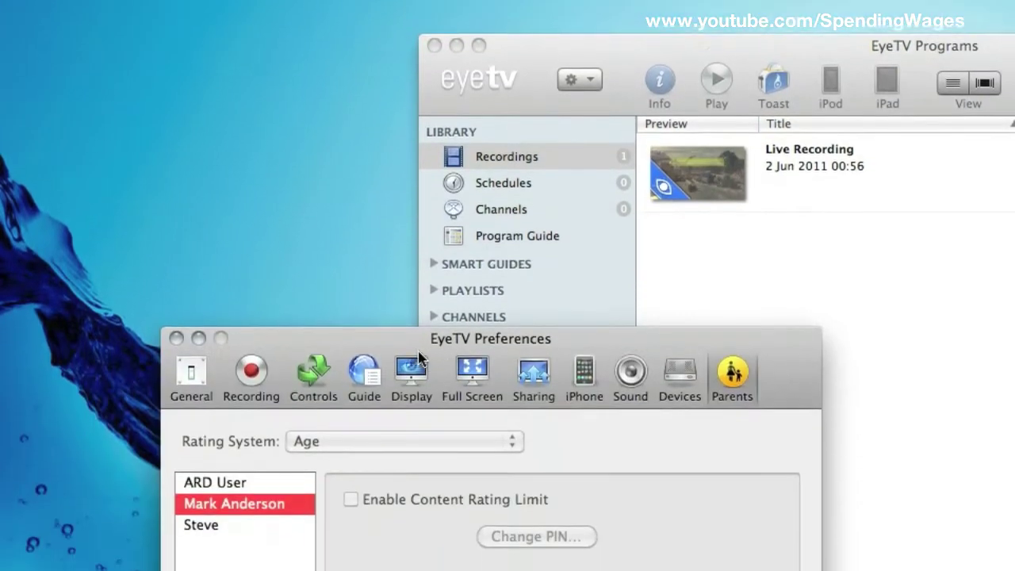
left_click_drag(412, 569, 842, 218)
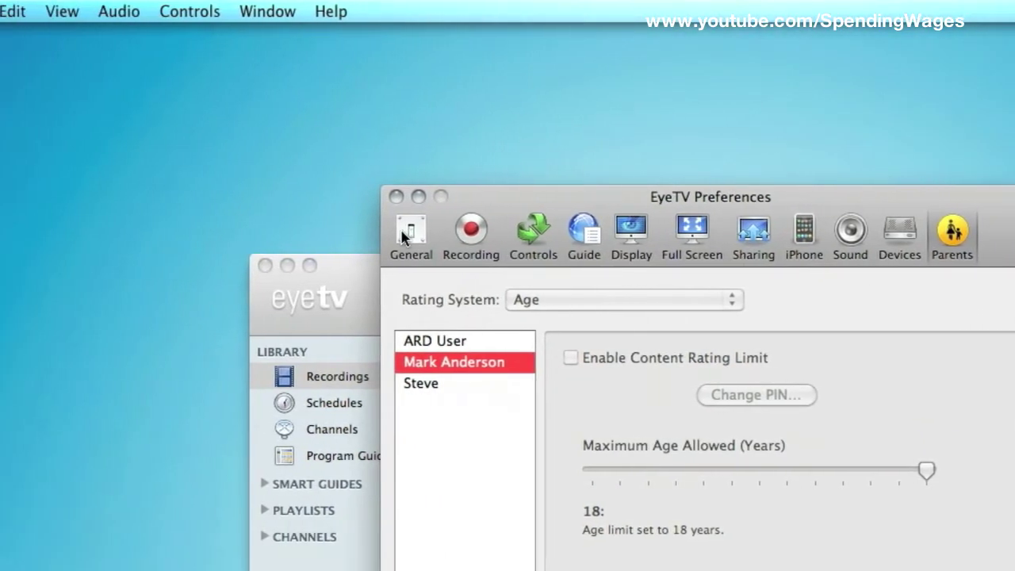
Keep iPod and iPad as the General export targets, then view the Recording pane
left_click(287, 242)
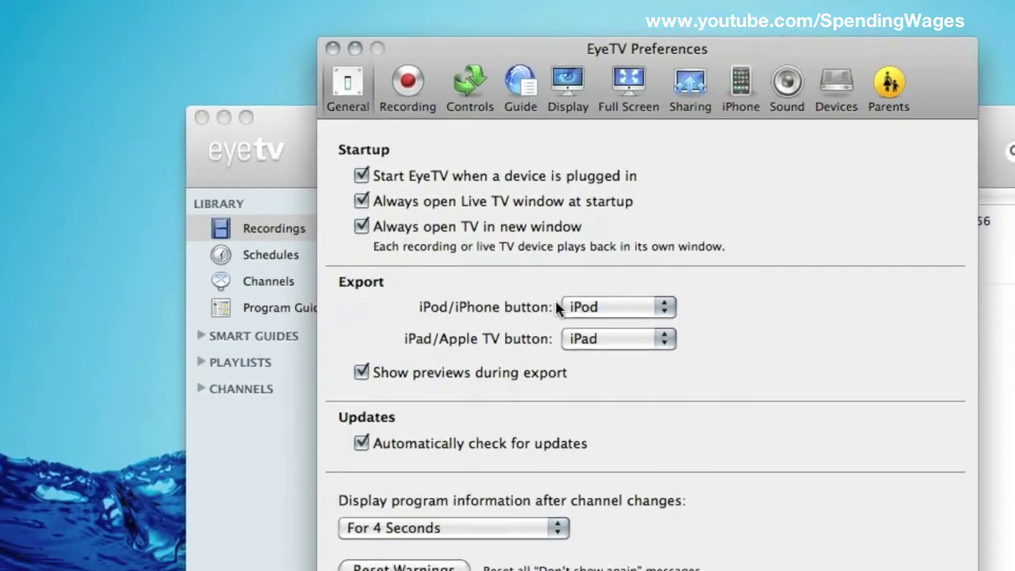
left_click(631, 410)
left_click(524, 293)
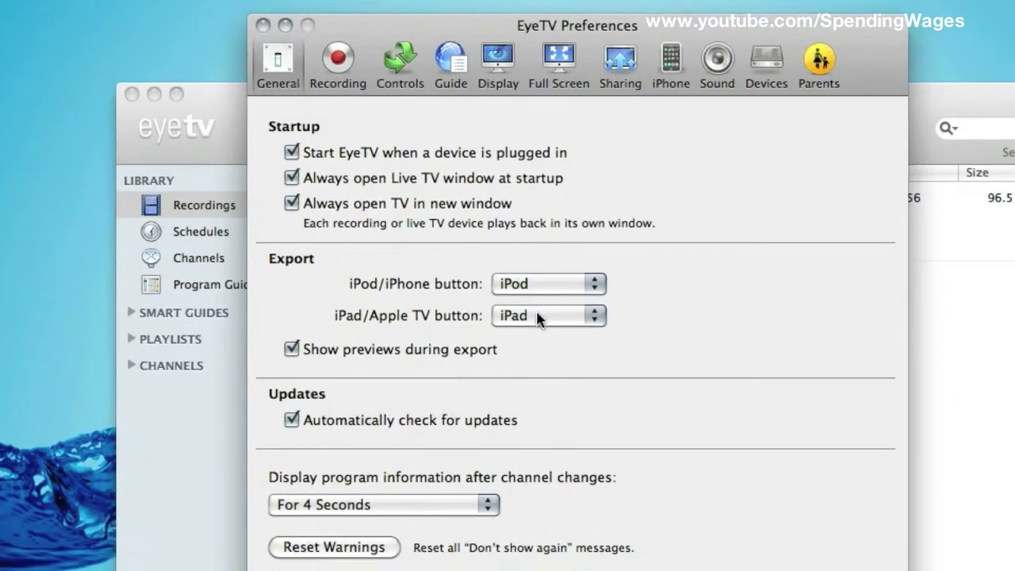
left_click(561, 325)
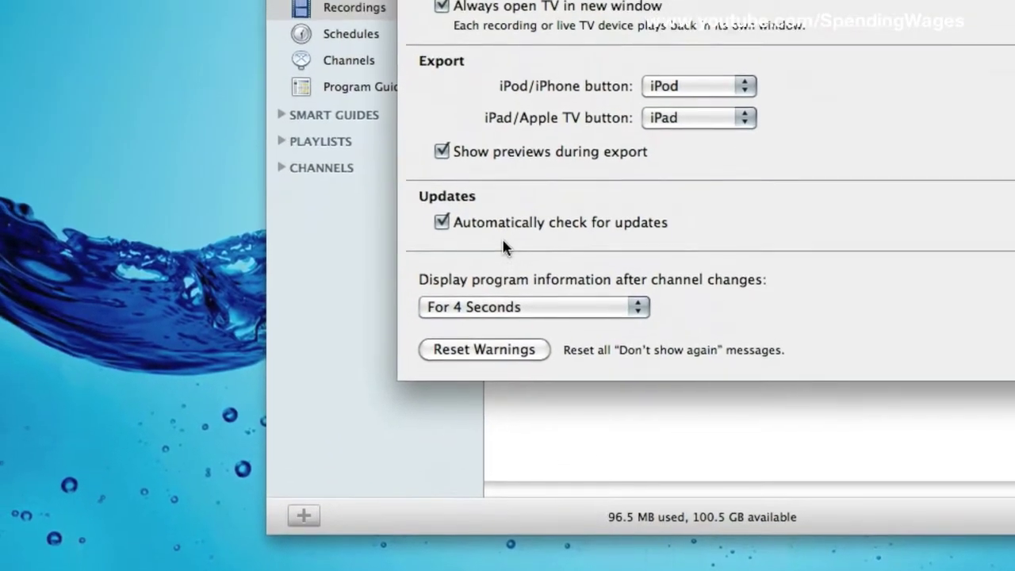
left_click(487, 27)
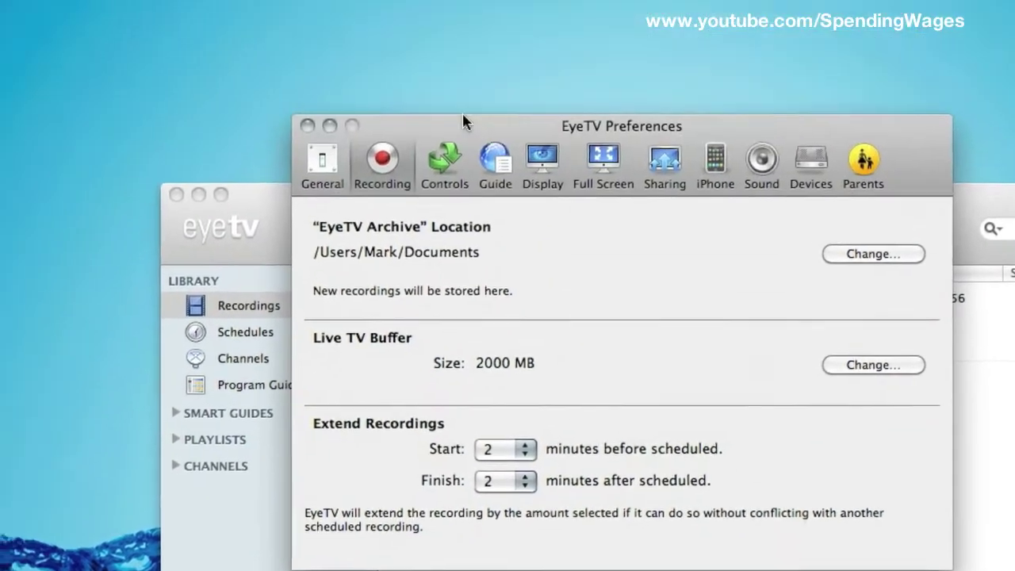
Review the Controls, Guide and Display panes, keeping Normal full-screen scaling, then view Full Screen
left_click(444, 158)
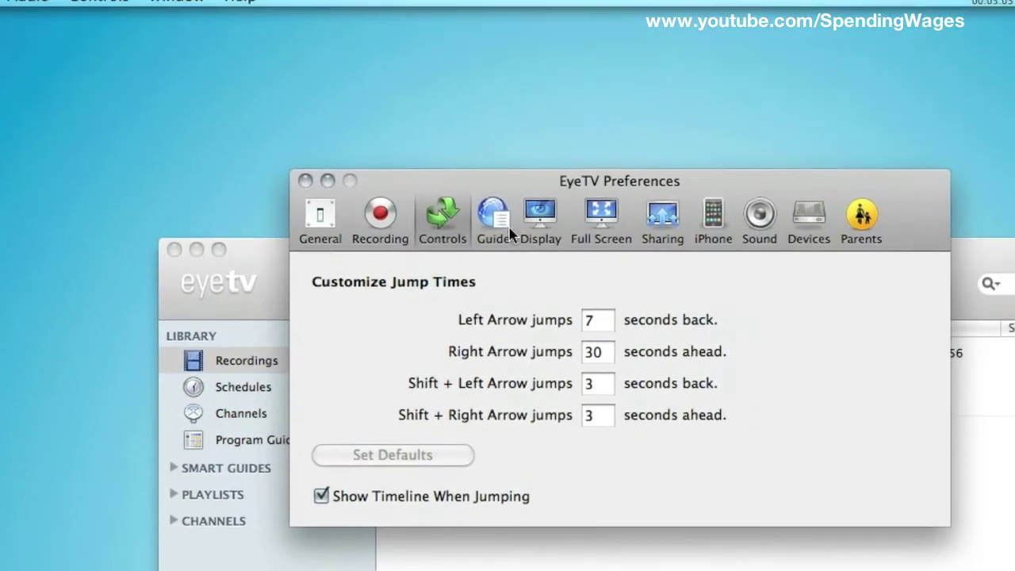
left_click(566, 237)
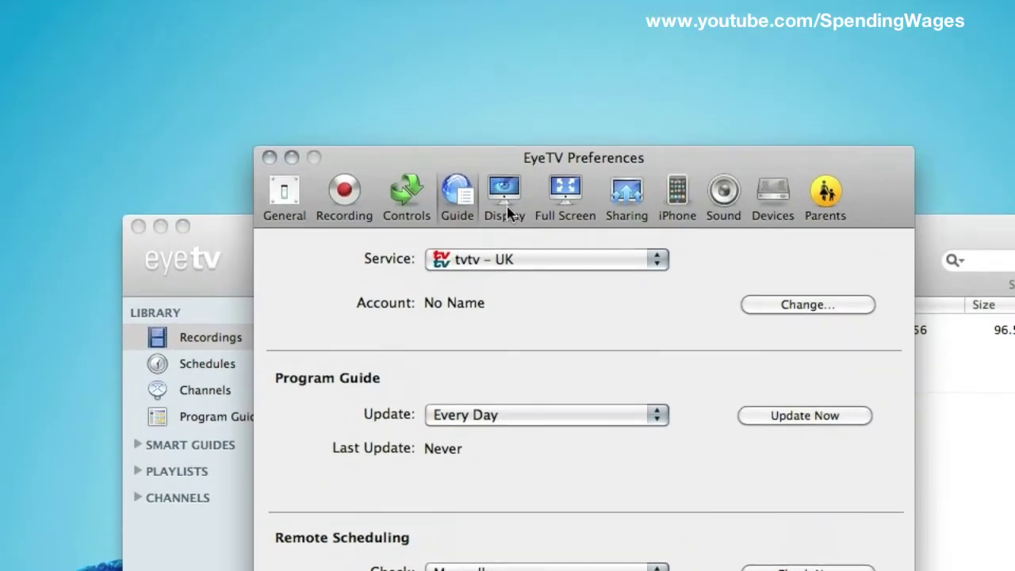
left_click(504, 73)
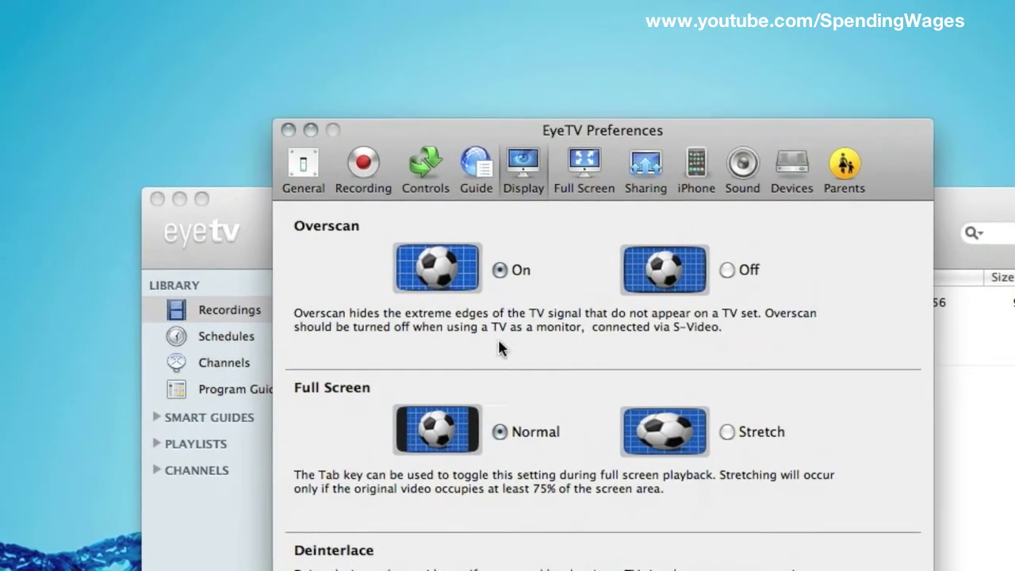
left_click(484, 498)
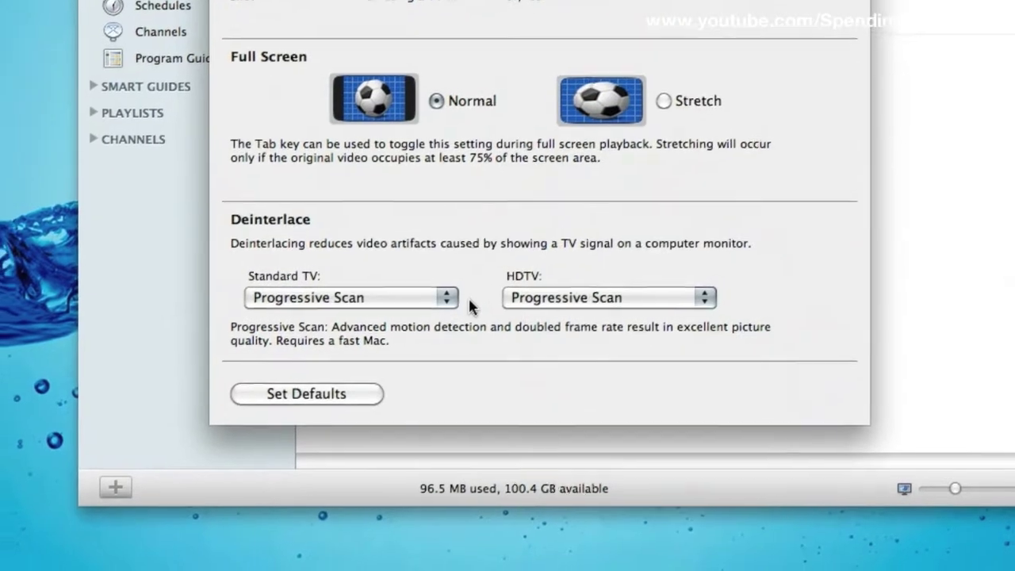
left_click(502, 227)
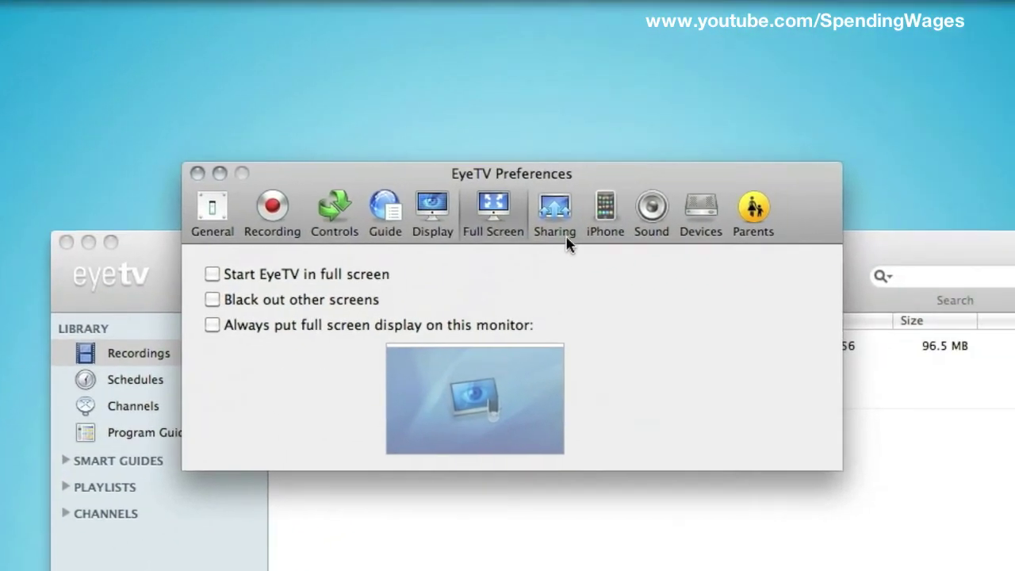
Look through the Sharing, iPhone and Sound panes, then view Devices for the Hauppauge HD PVR
left_click(567, 244)
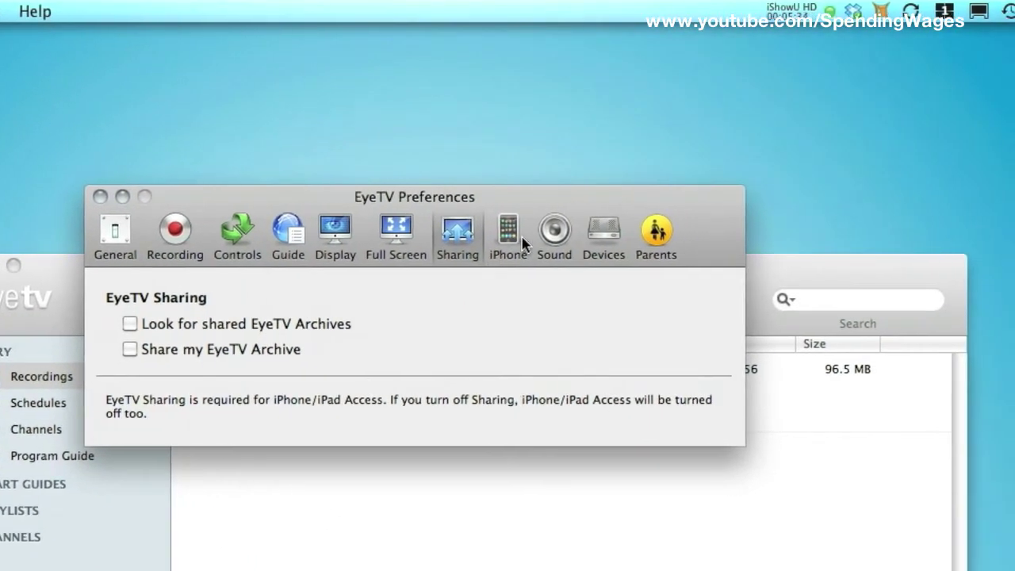
left_click(565, 211)
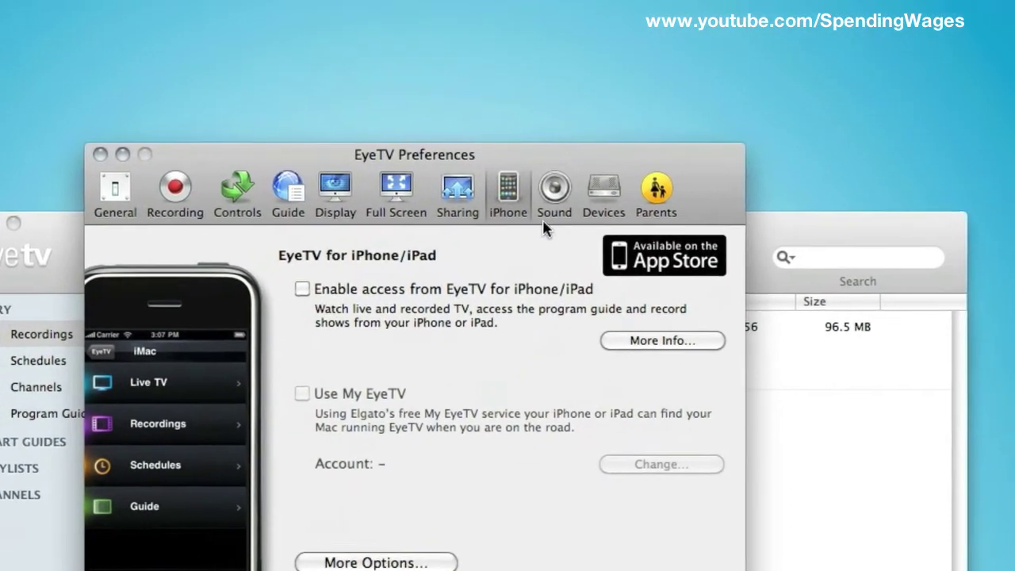
left_click(549, 216)
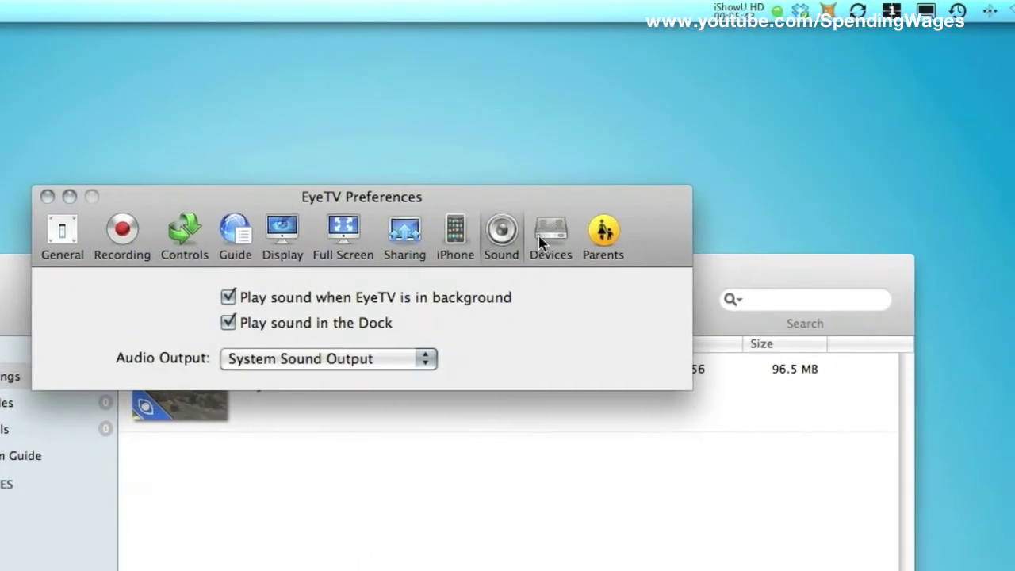
left_click(625, 216)
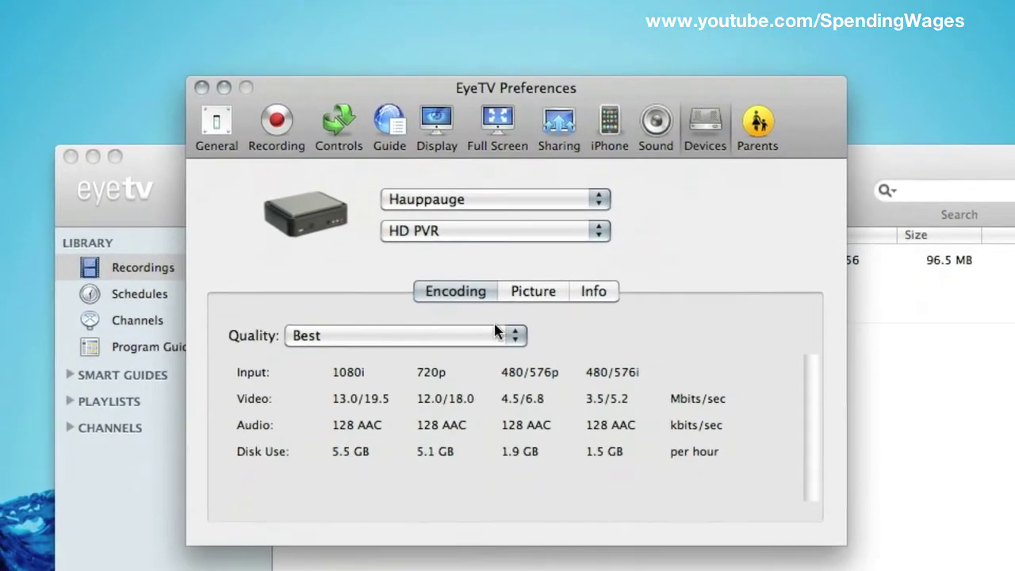
Keep HD PVR encoding quality at Best, review the Picture and Info tabs, and close Preferences
left_click(495, 327)
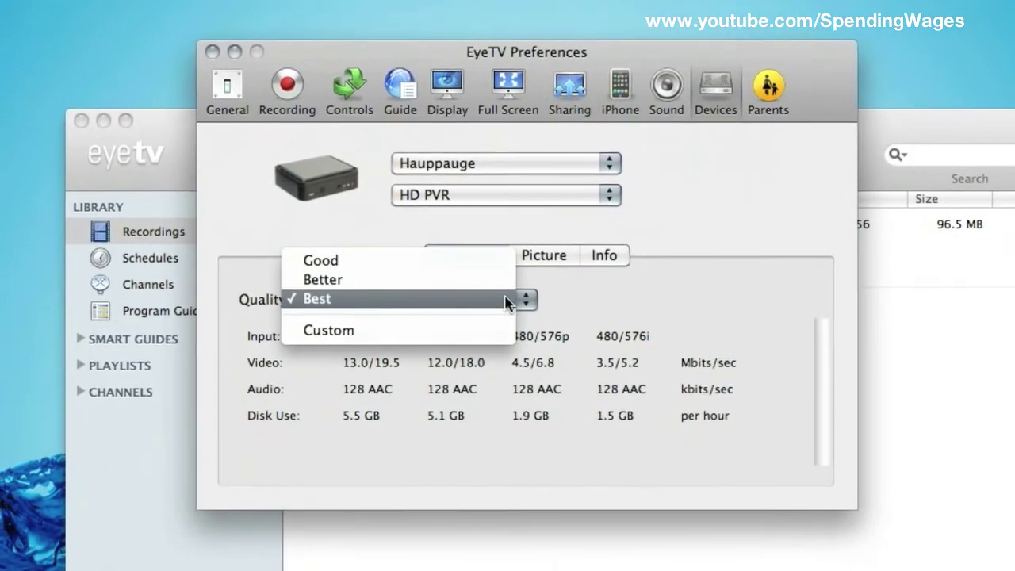
left_click(507, 287)
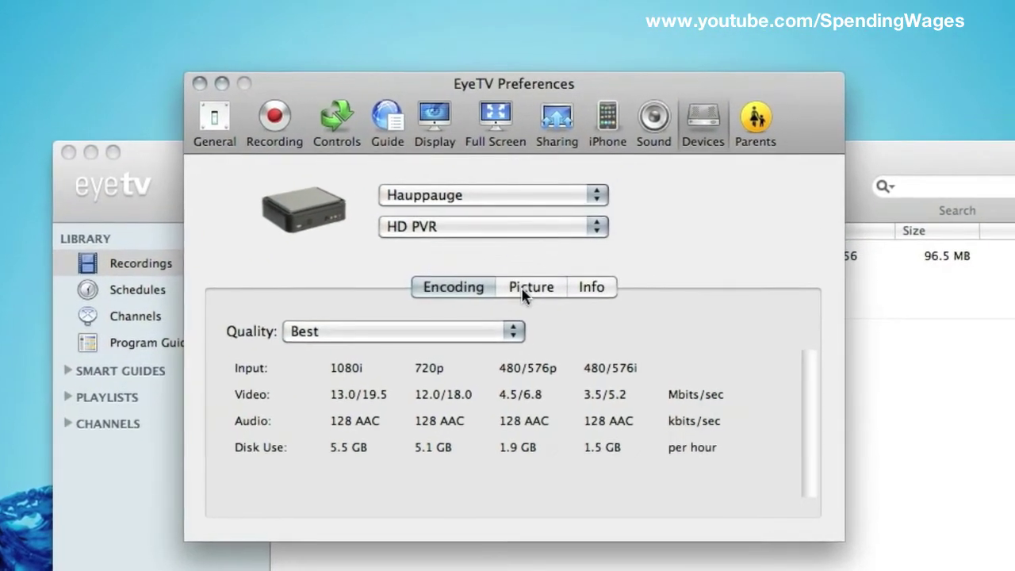
left_click(547, 244)
left_click(572, 284)
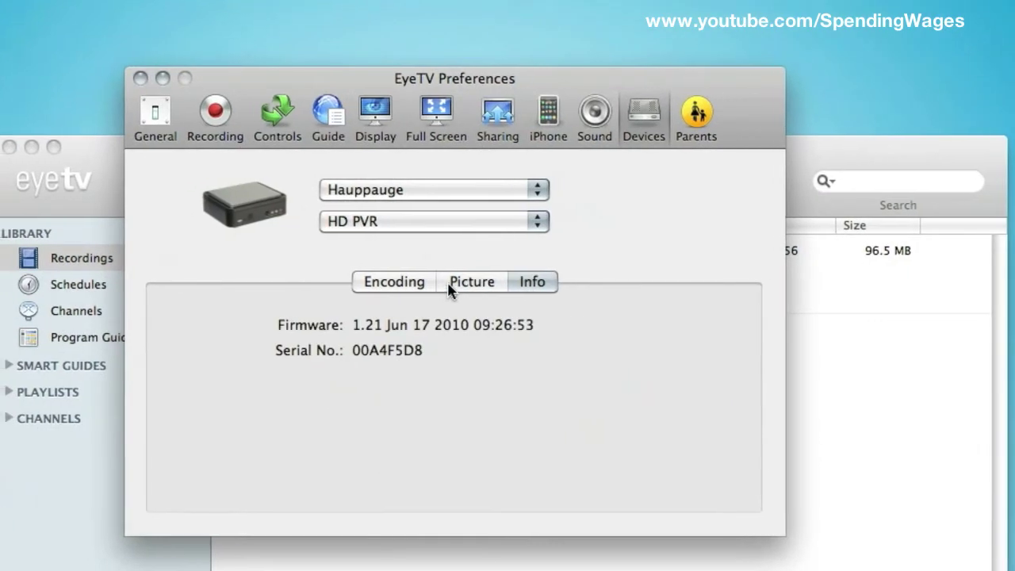
left_click(439, 283)
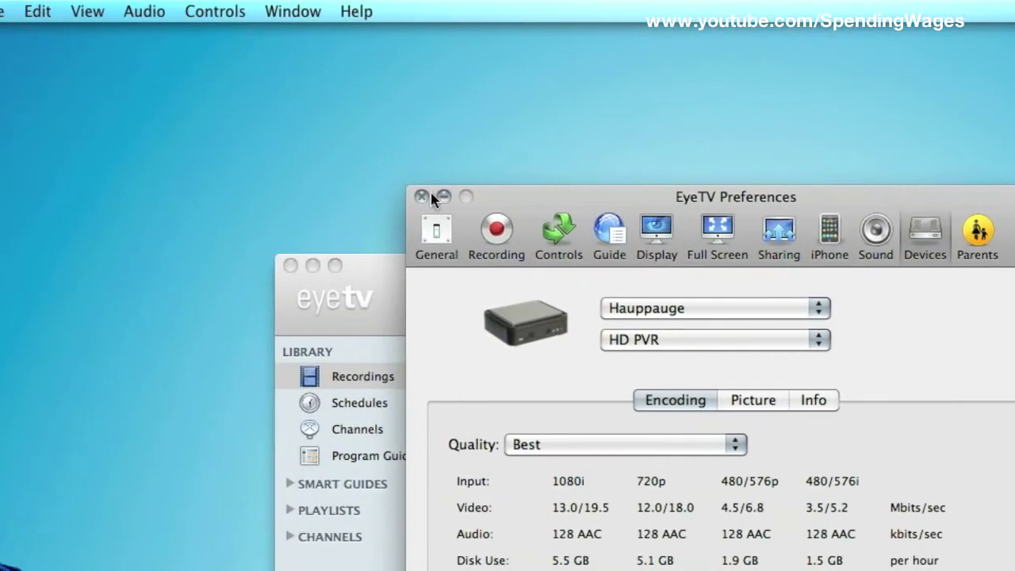
left_click(102, 92)
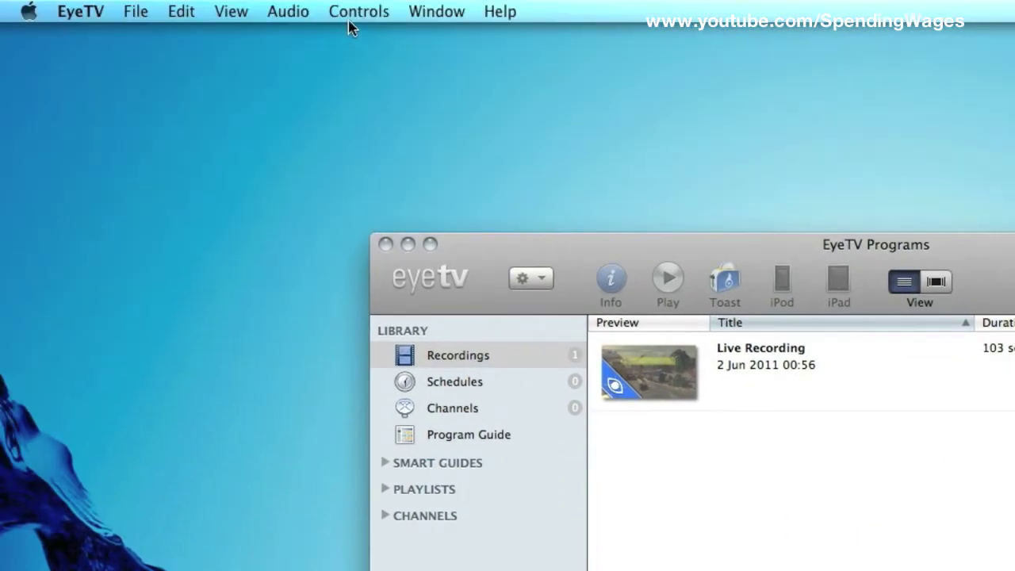
Show the on-screen remote controller via Window > Show Controller, move it lower left, and reopen the live viewer
left_click(355, 10)
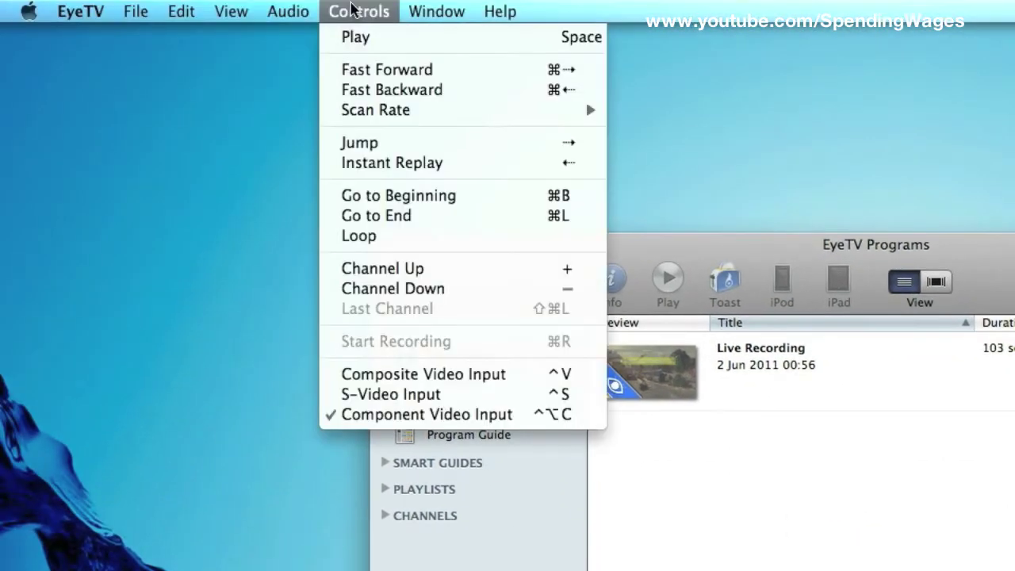
mouse_move(432, 7)
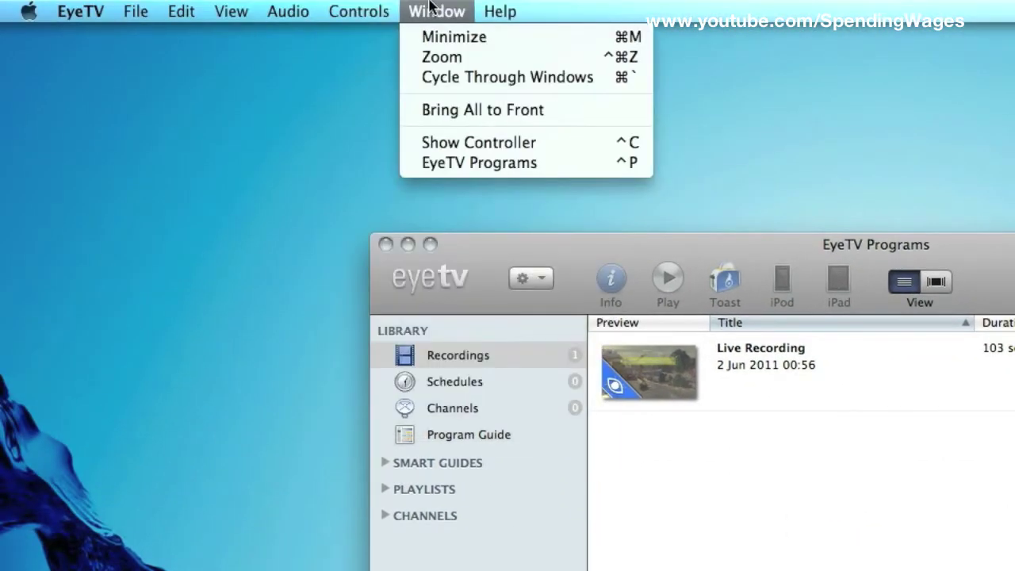
left_click(471, 144)
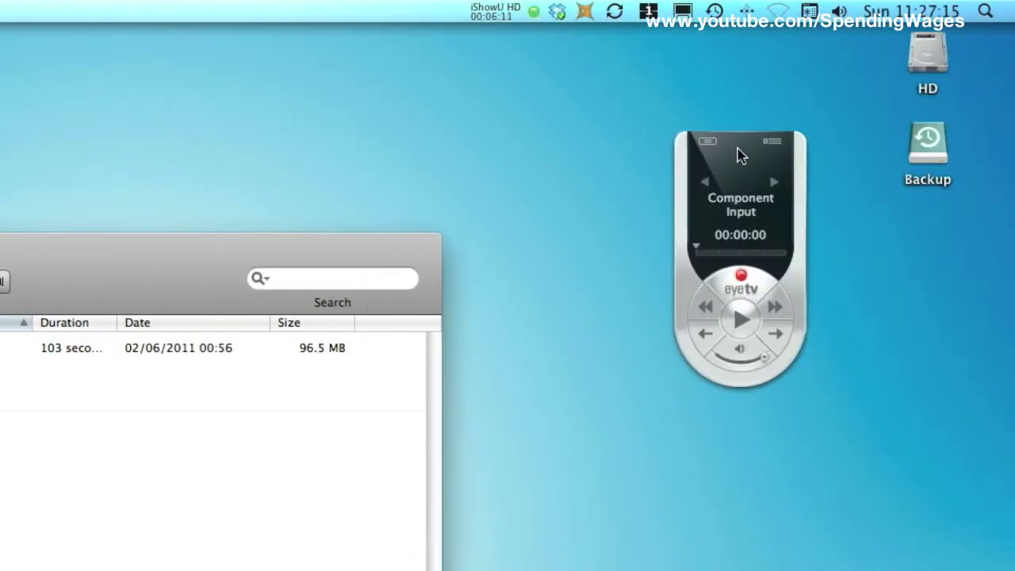
left_click_drag(741, 154, 553, 356)
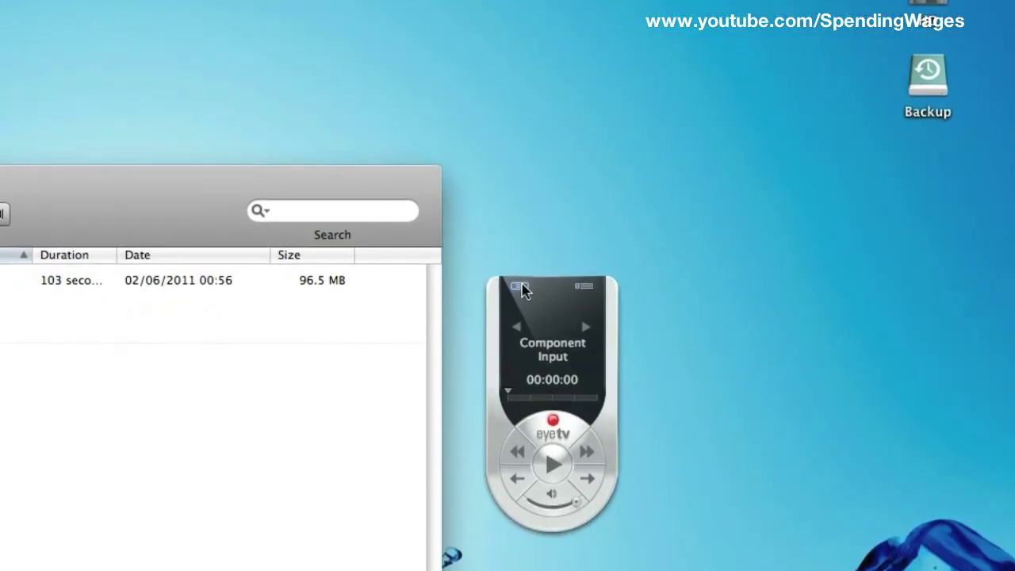
left_click(520, 287)
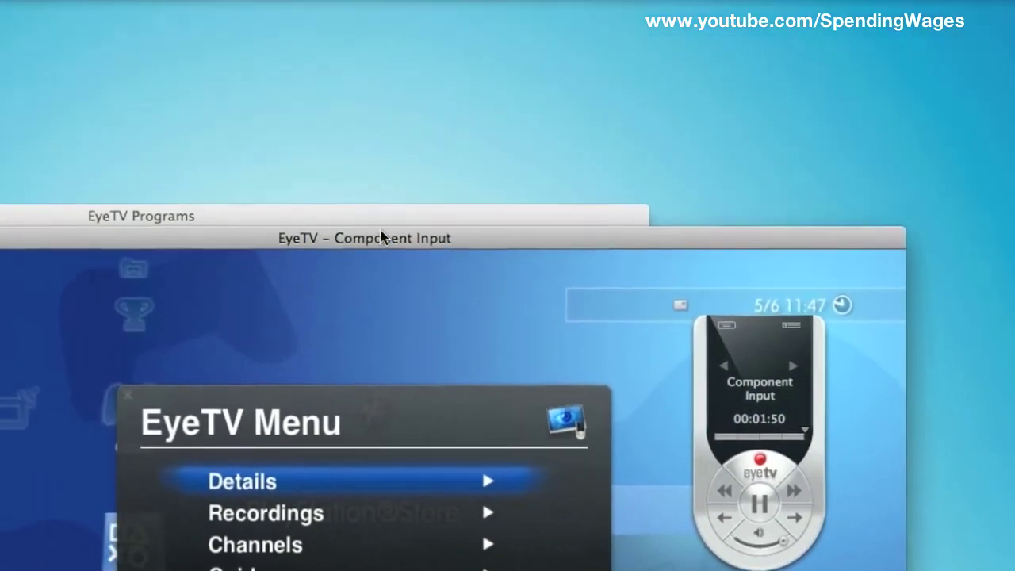
Move the live viewer higher, view the EyeTV Menu's Details, go back, then open More
left_click_drag(180, 174, 428, 120)
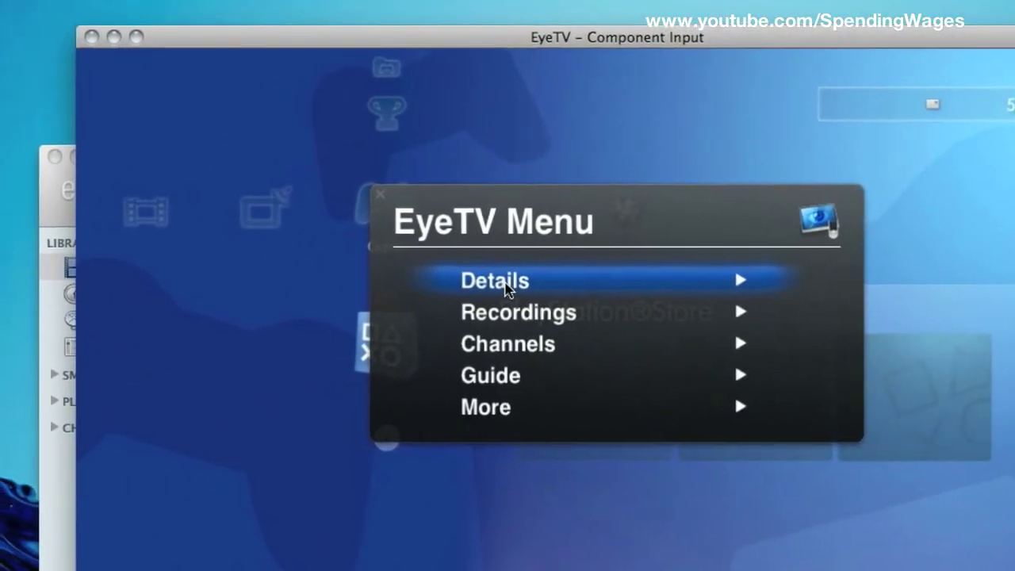
left_click(496, 282)
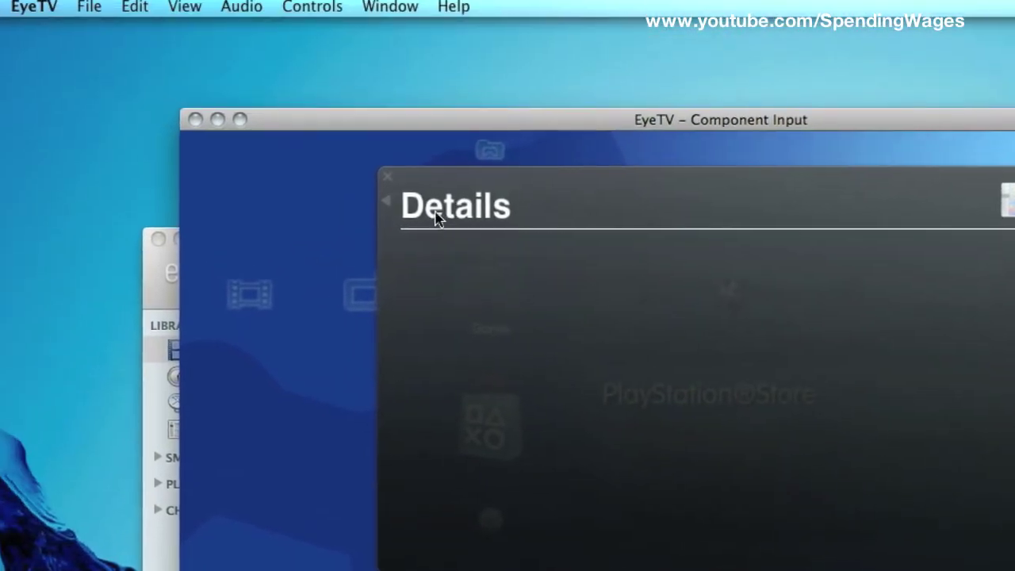
left_click(435, 211)
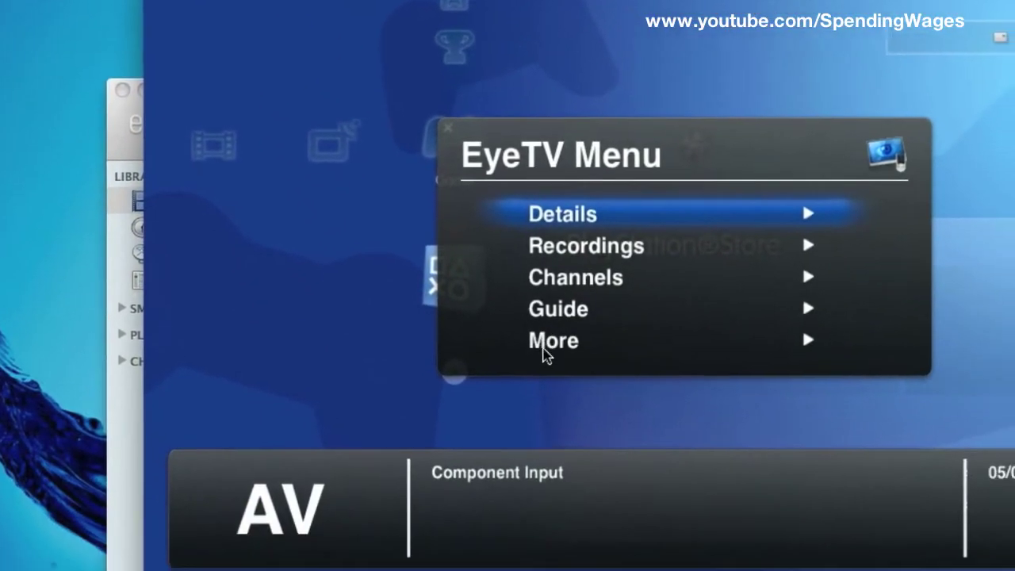
left_click(627, 500)
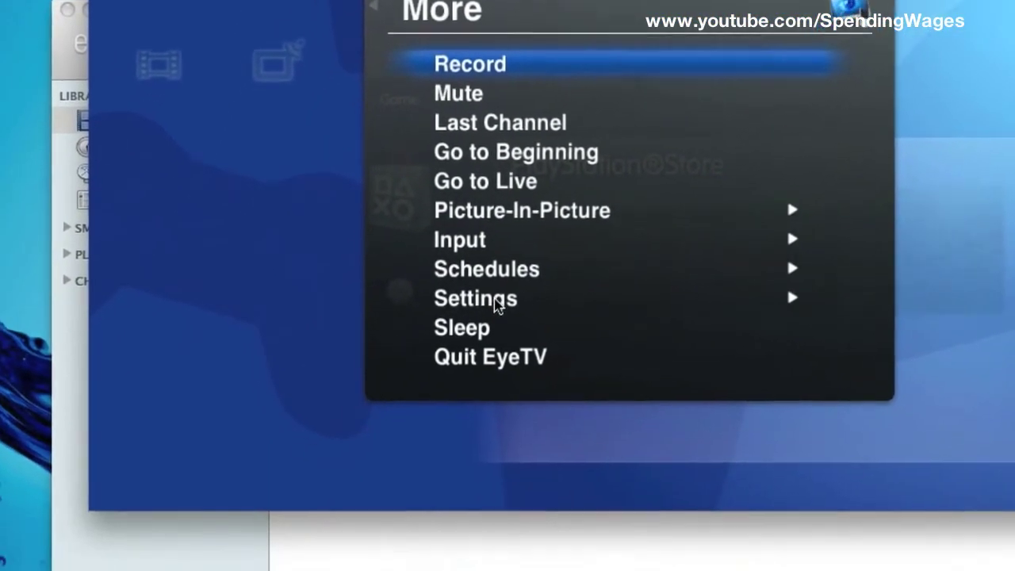
Open Settings and review Aspect Ratio, Closed Captions and Display Options without changing them
left_click(466, 346)
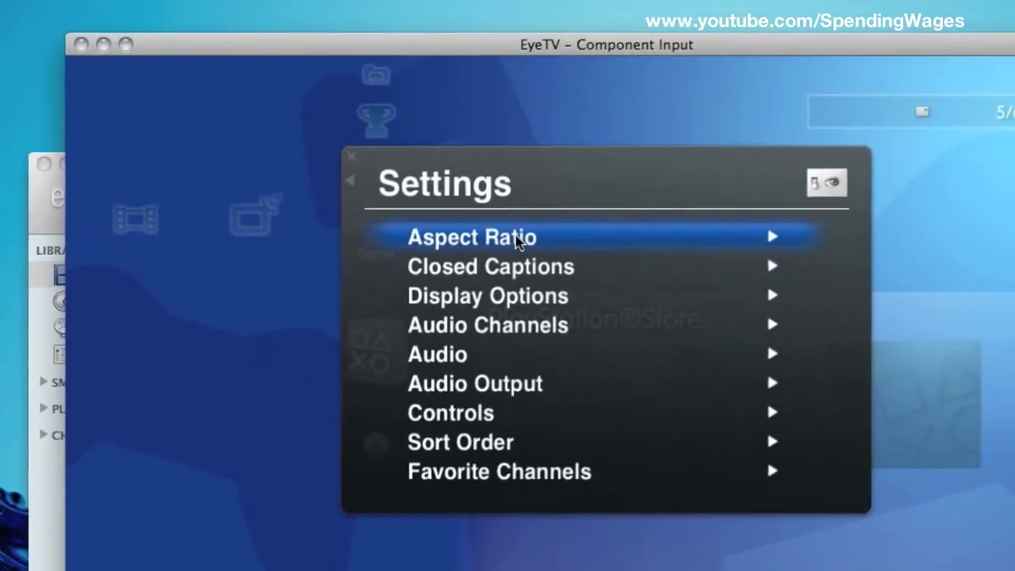
left_click(542, 101)
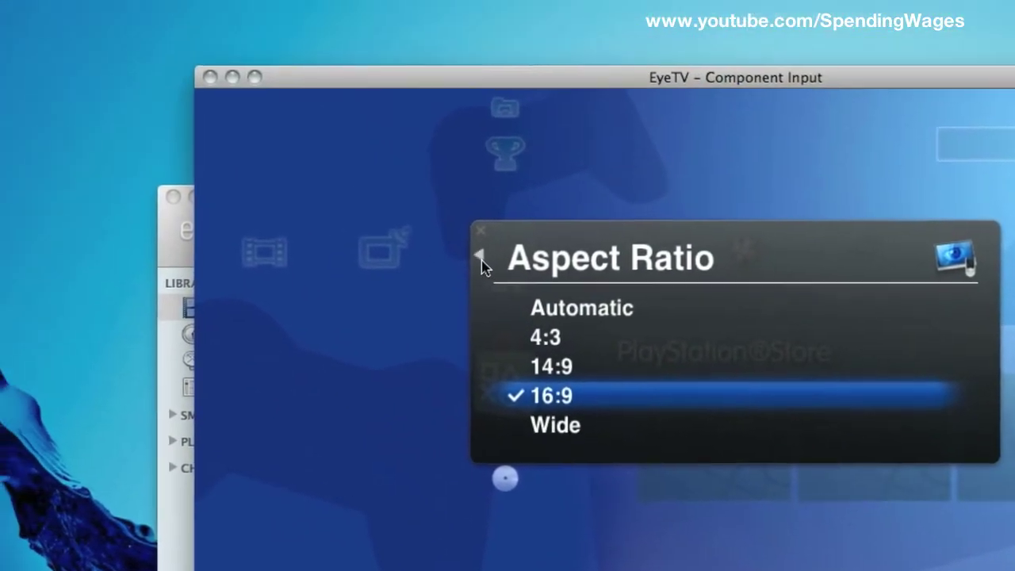
left_click(388, 170)
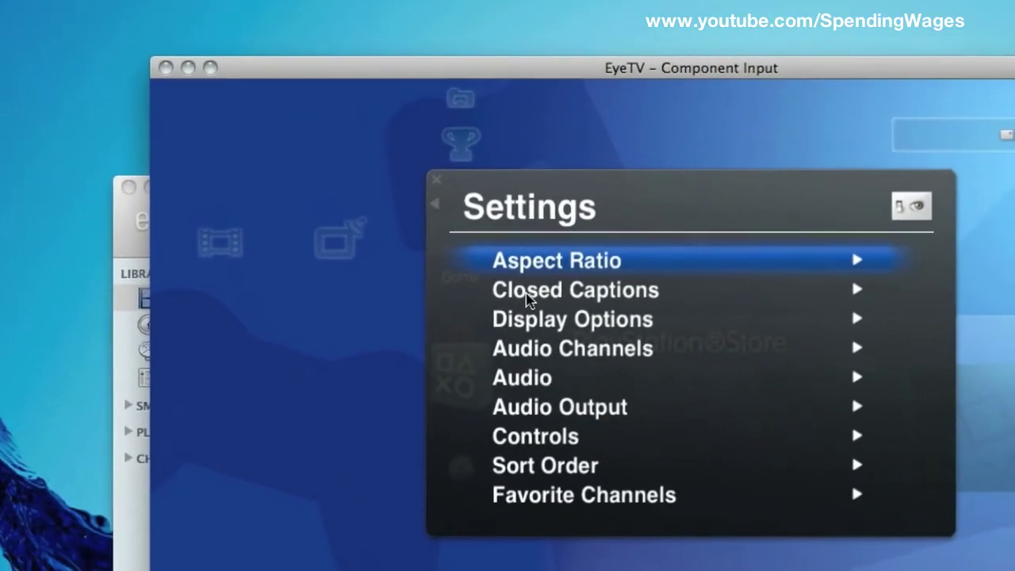
left_click(555, 313)
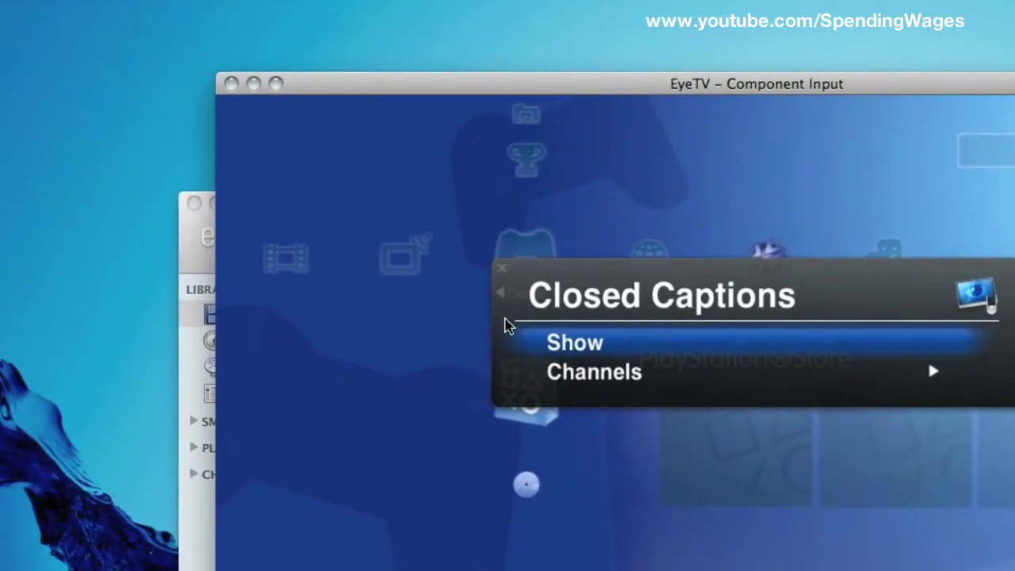
left_click(436, 256)
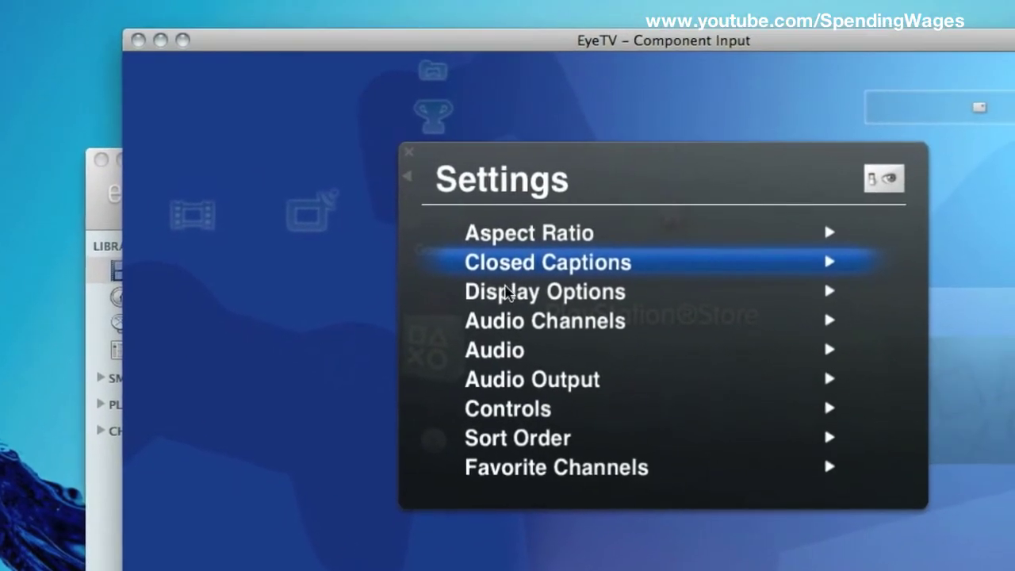
left_click(519, 283)
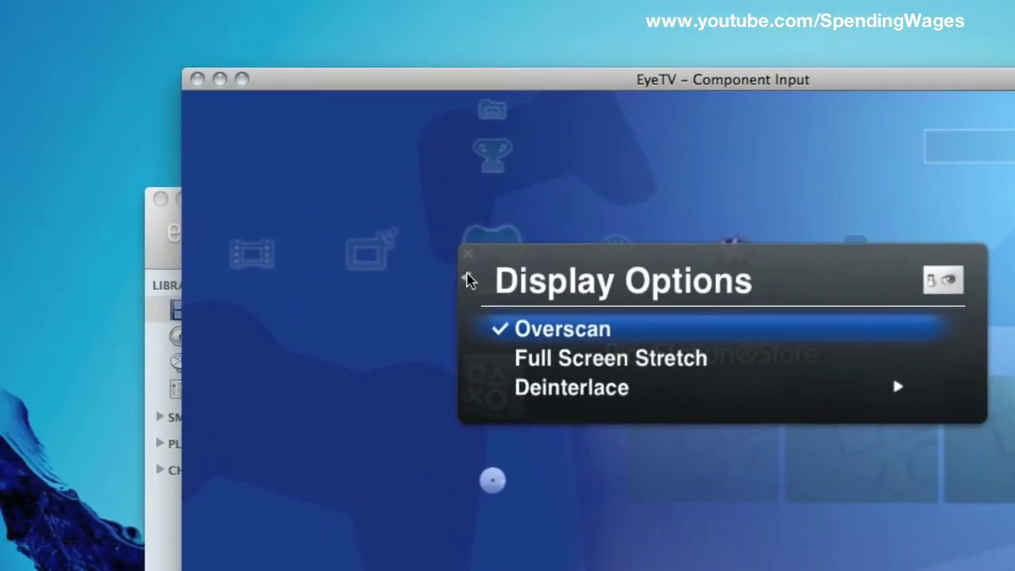
left_click(467, 279)
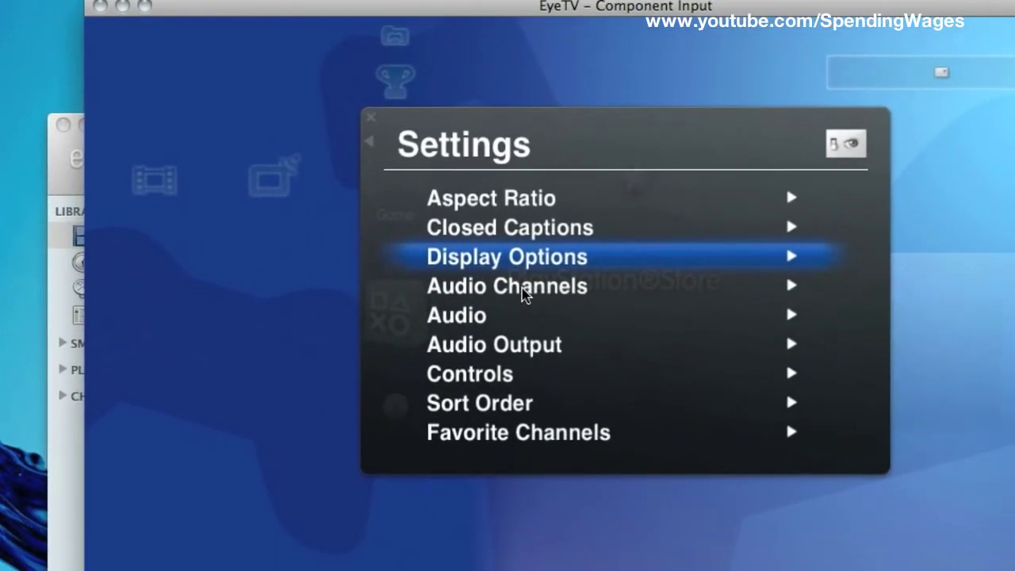
Review the Audio Channels, Audio format and Audio Output settings, leaving them unchanged
left_click(514, 289)
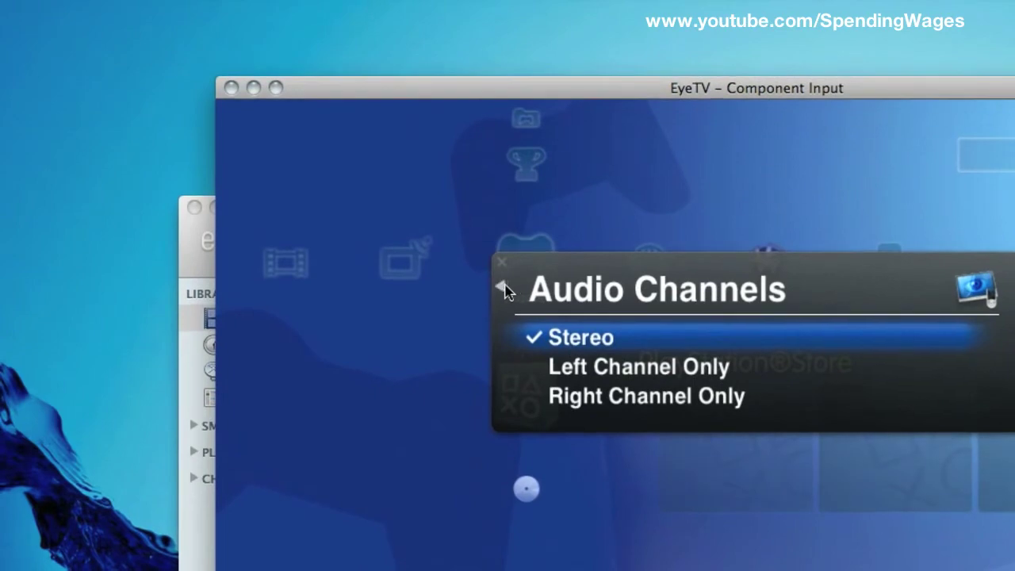
left_click(505, 287)
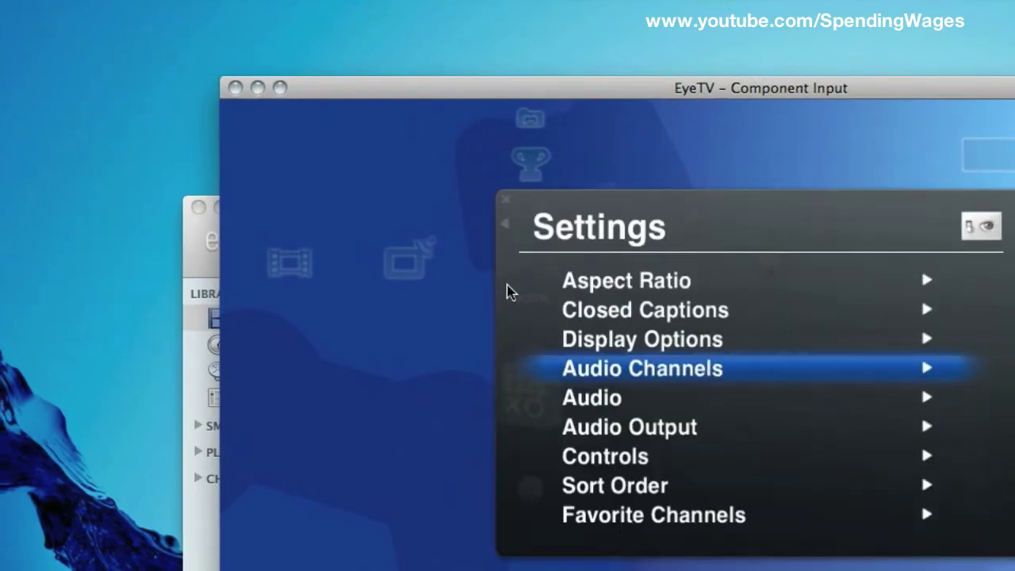
left_click(556, 397)
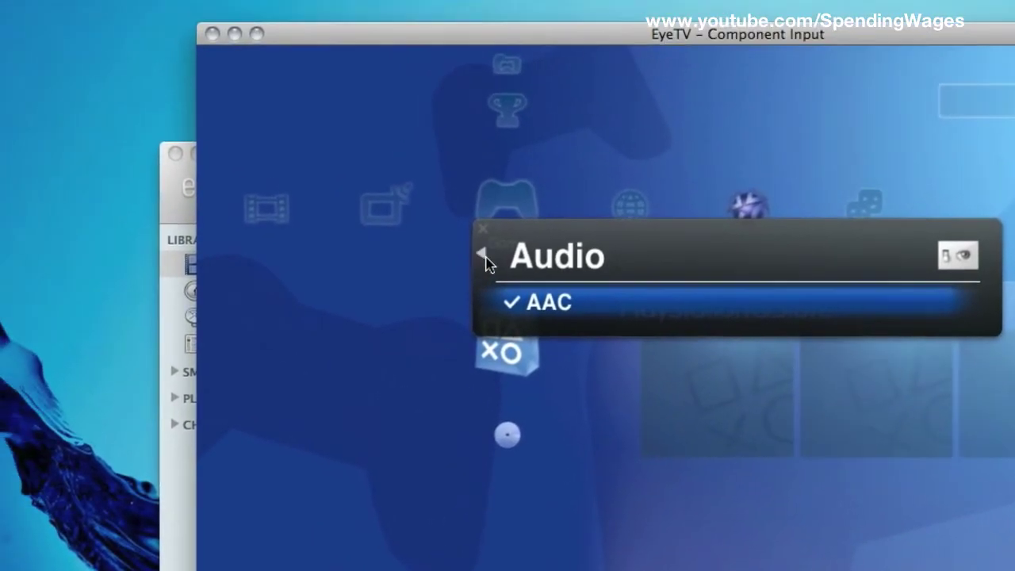
left_click(429, 203)
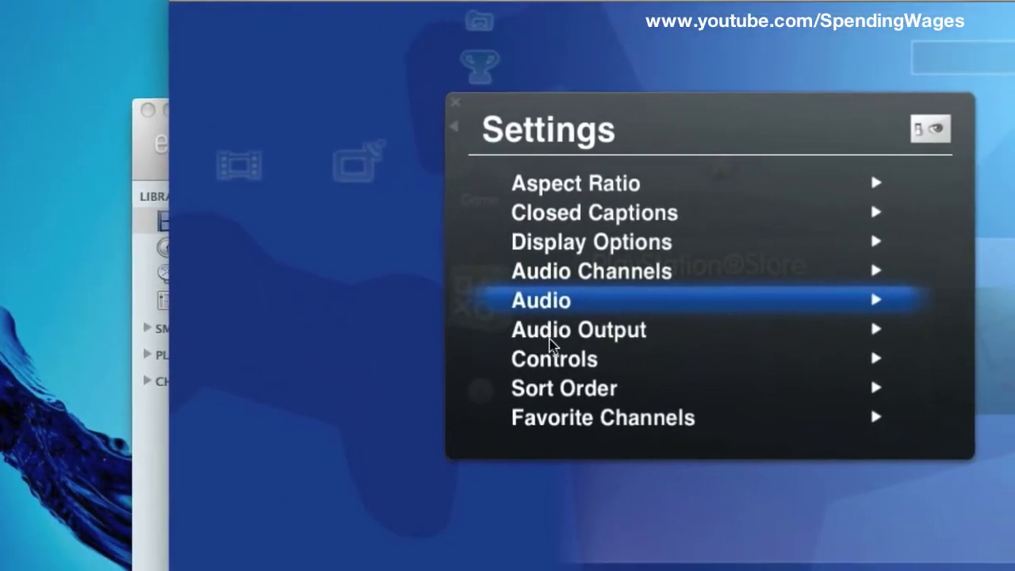
left_click(552, 347)
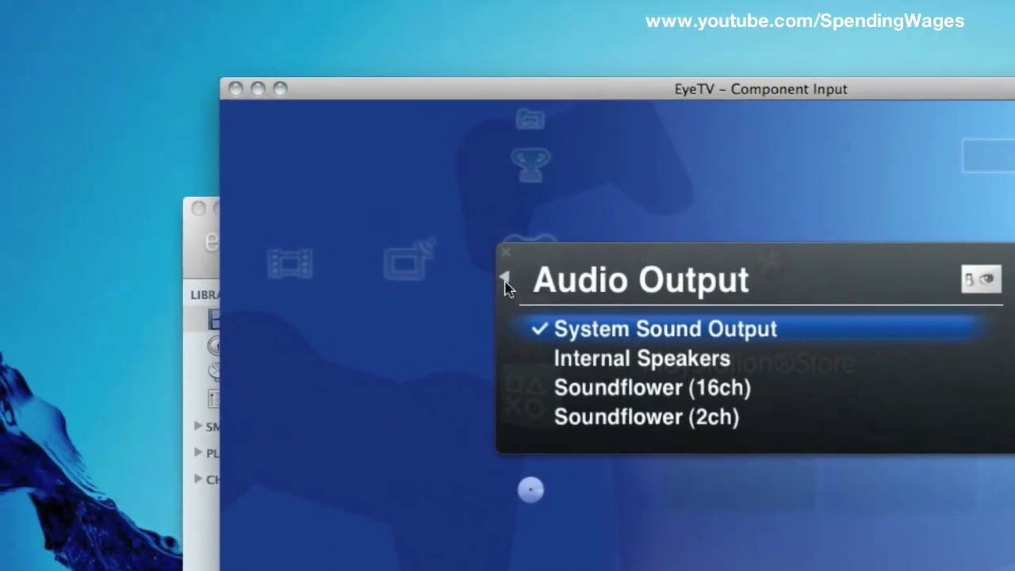
left_click(273, 224)
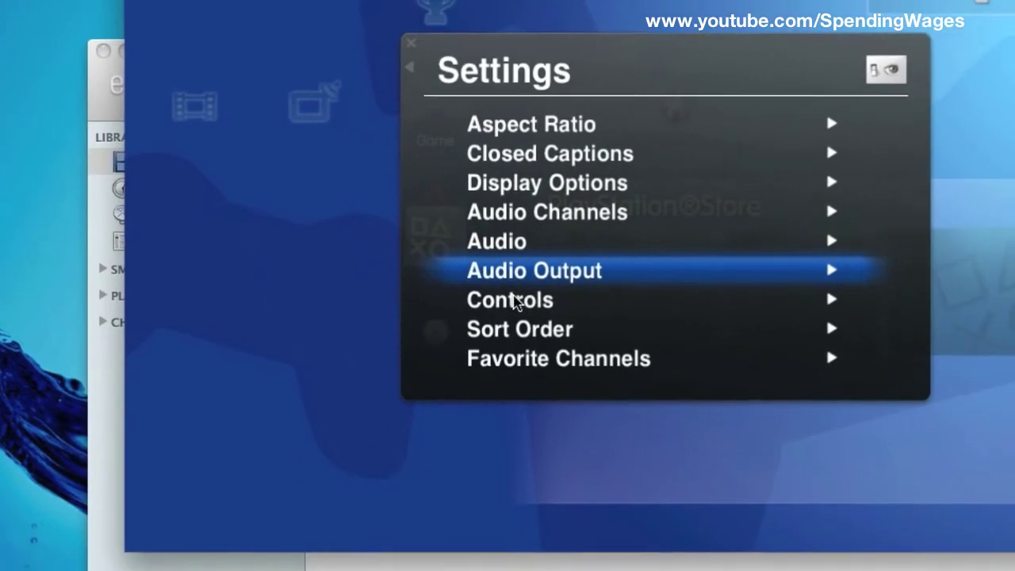
Look through Controls, Sort Order and Favorite Channels, then return to the Settings list
left_click(591, 460)
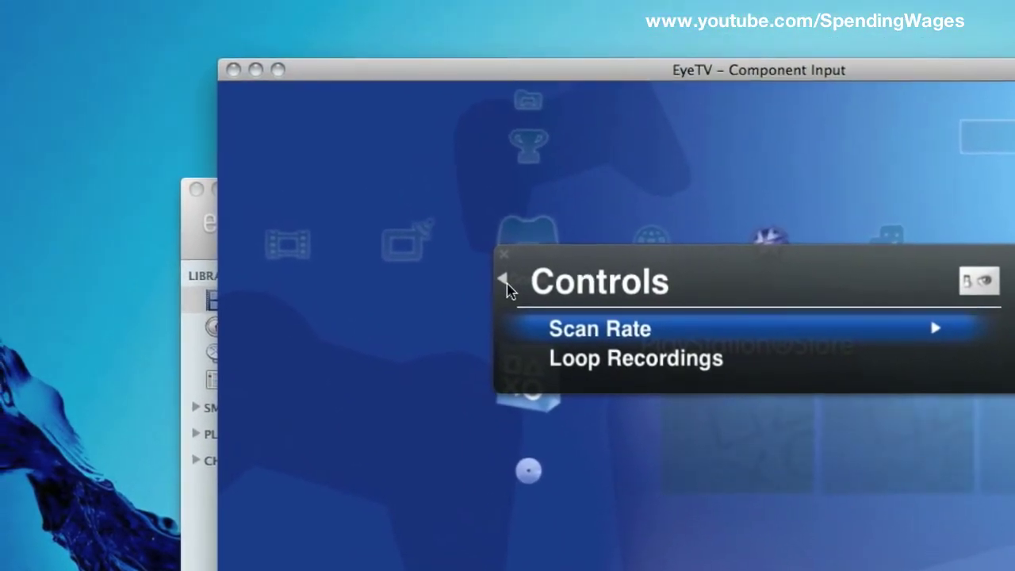
left_click(507, 287)
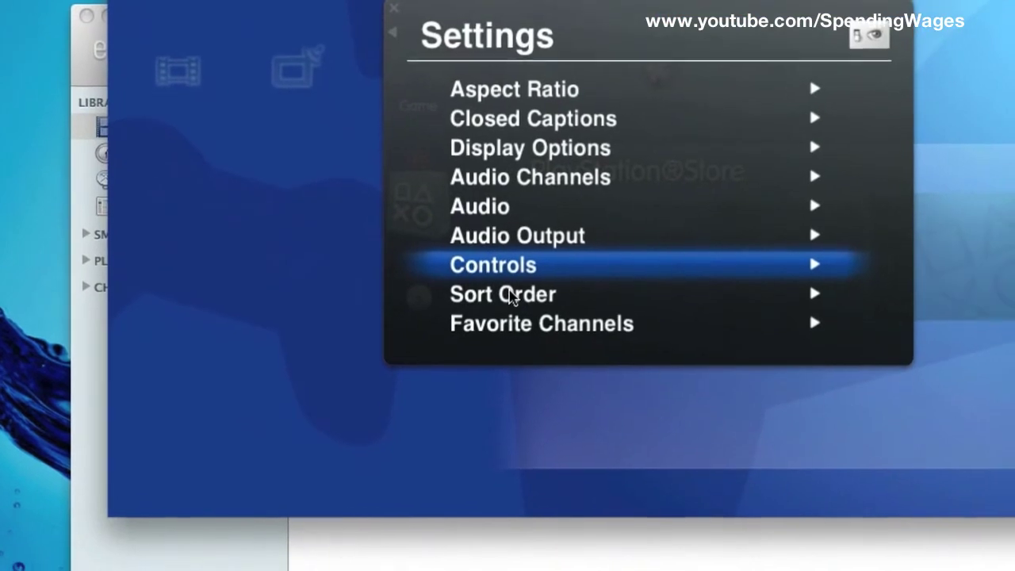
left_click(511, 294)
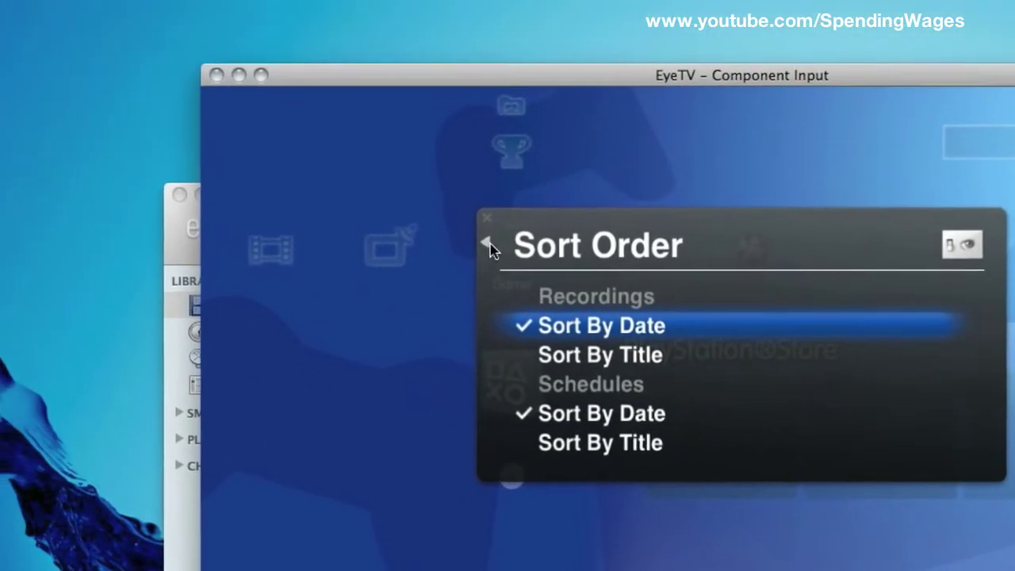
left_click(489, 249)
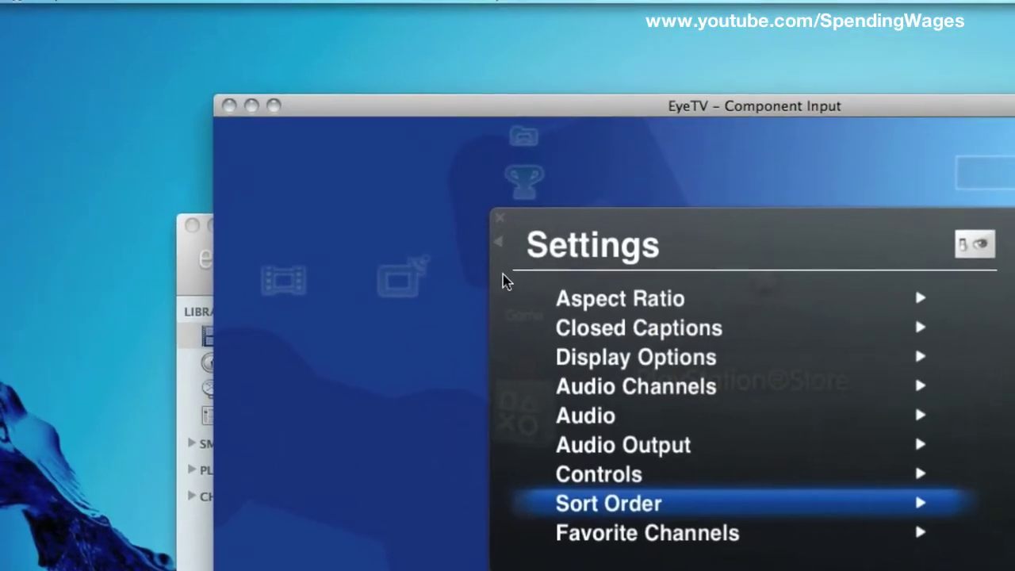
left_click(610, 540)
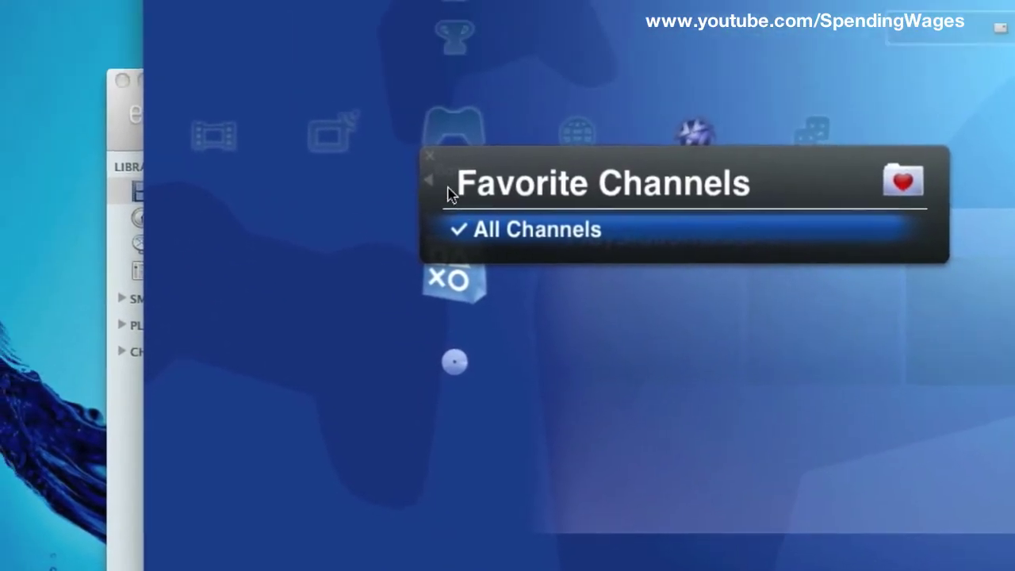
left_click(379, 82)
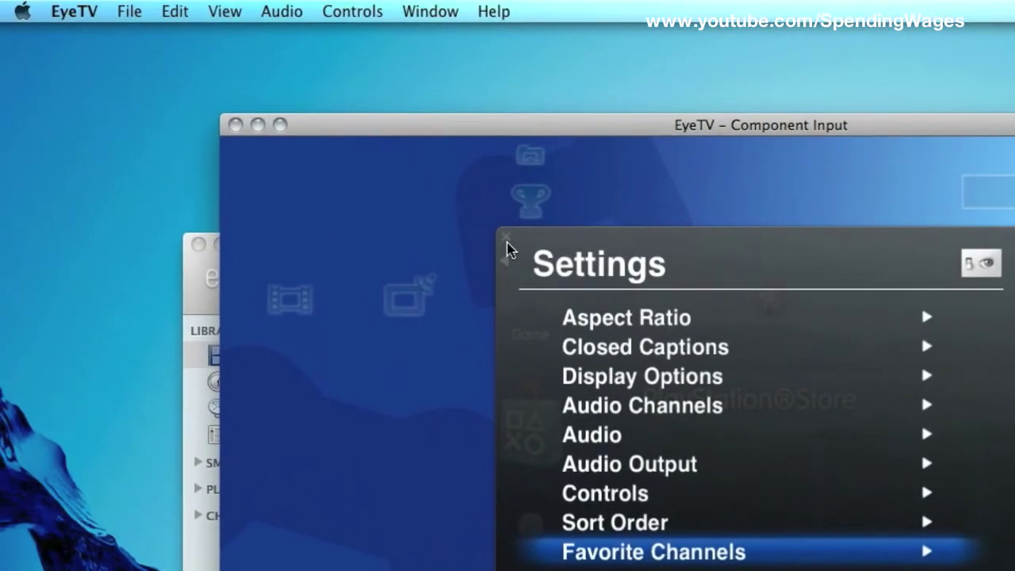
Dismiss the on-screen Settings overlay with its back arrow
left_click(507, 250)
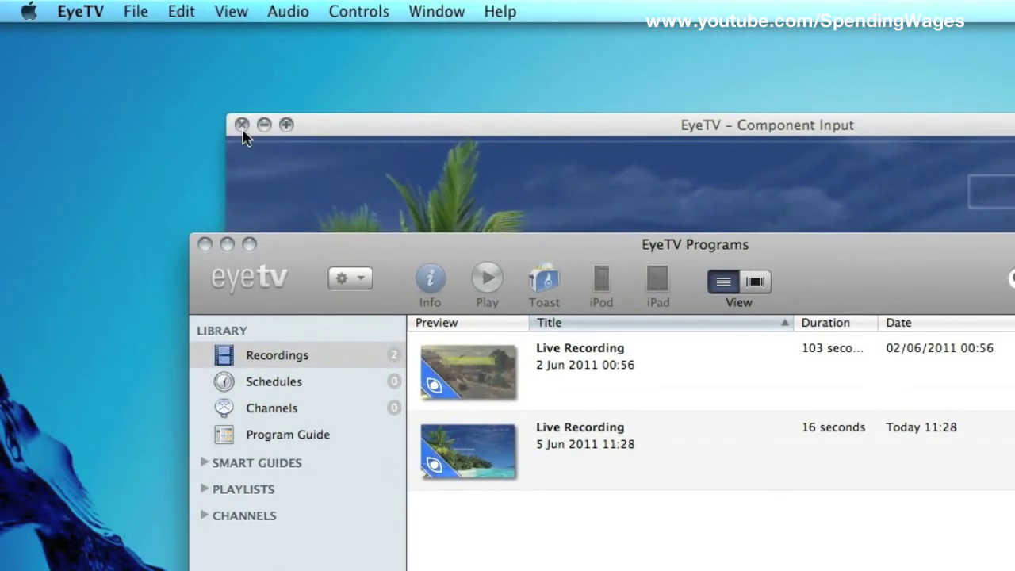
Close Component Input, hide the controller, and play back the 5 Jun 2011 Live Recording
left_click(242, 127)
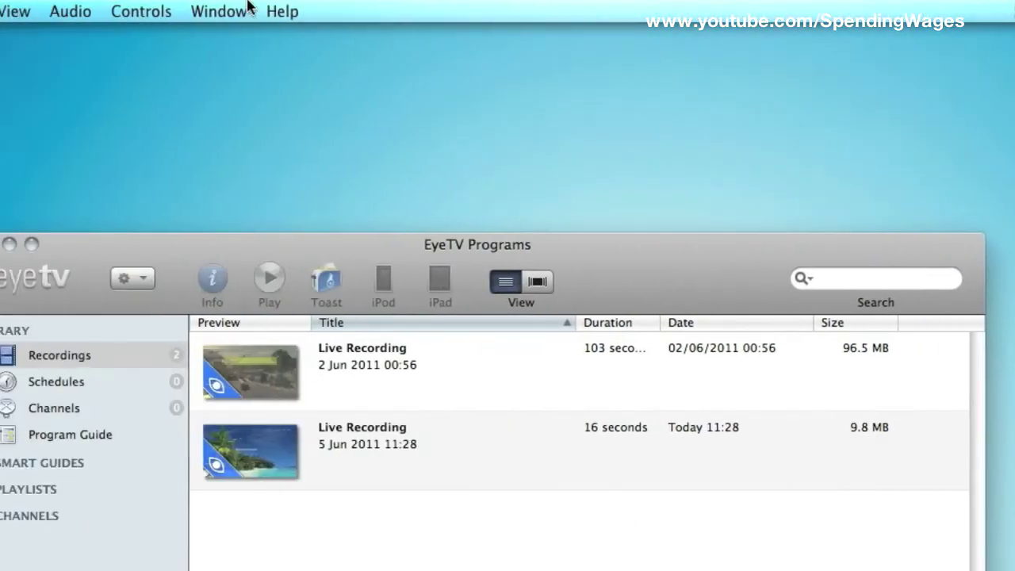
left_click(435, 11)
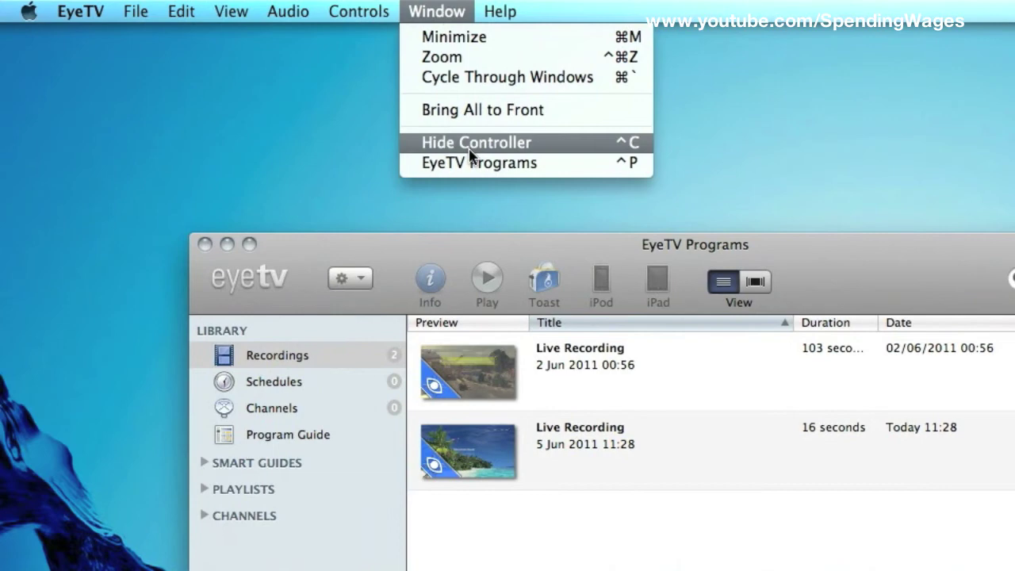
left_click(470, 146)
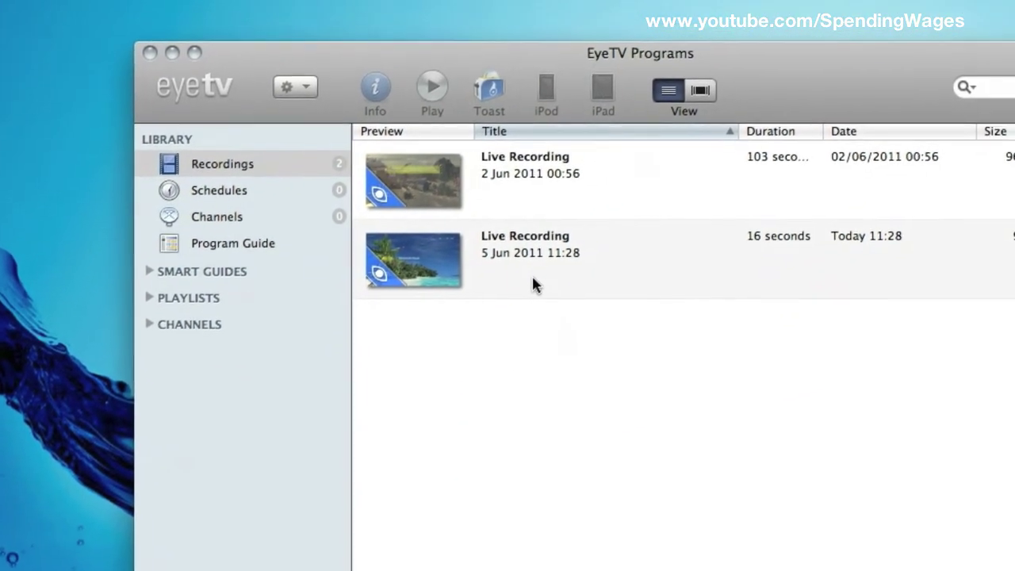
double_click(532, 284)
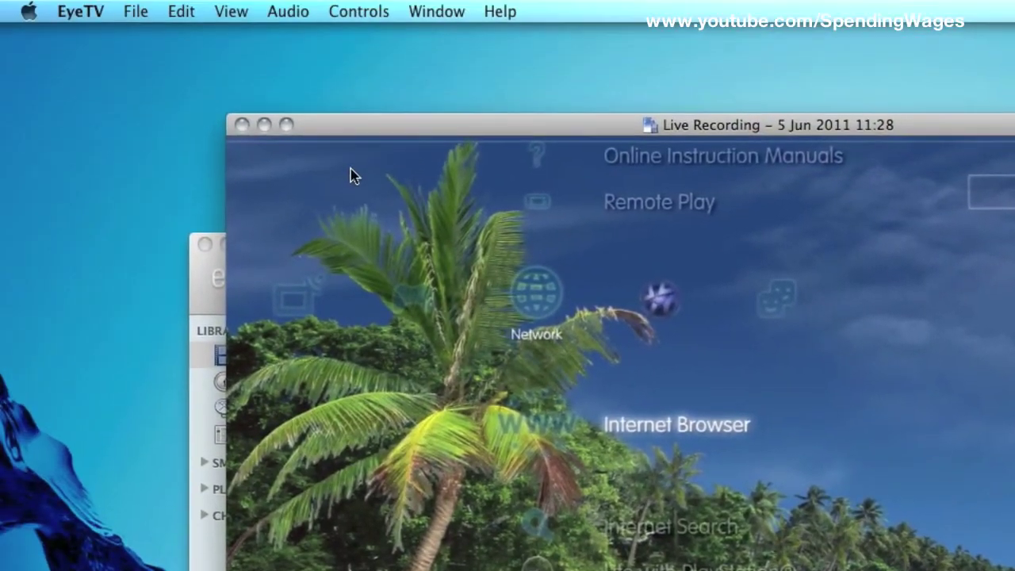
left_click(243, 124)
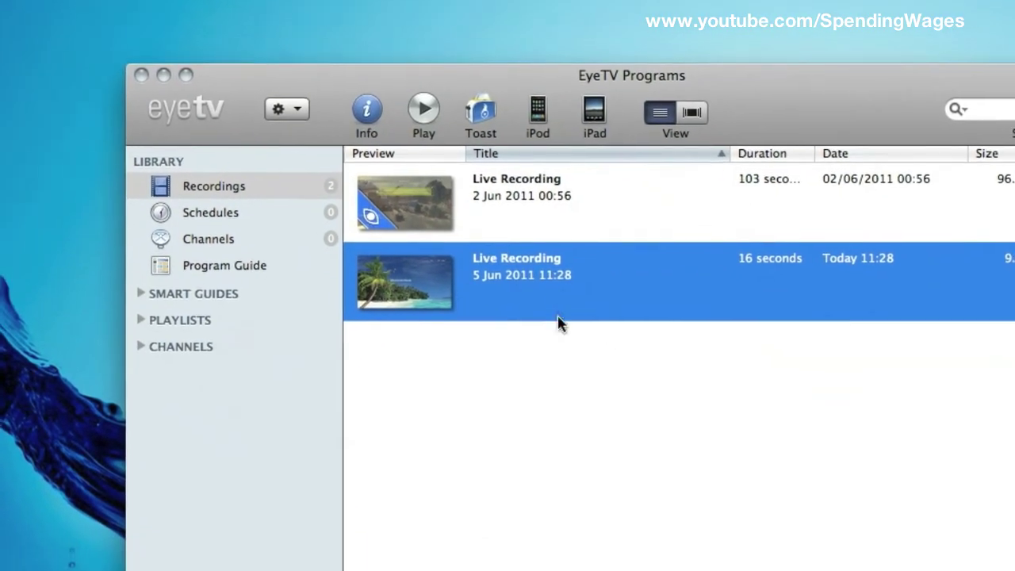
Export the 5 Jun 2011 recording as HD 720p 'Please Subscribe To Us.mp4' to the Desktop
right_click(499, 283)
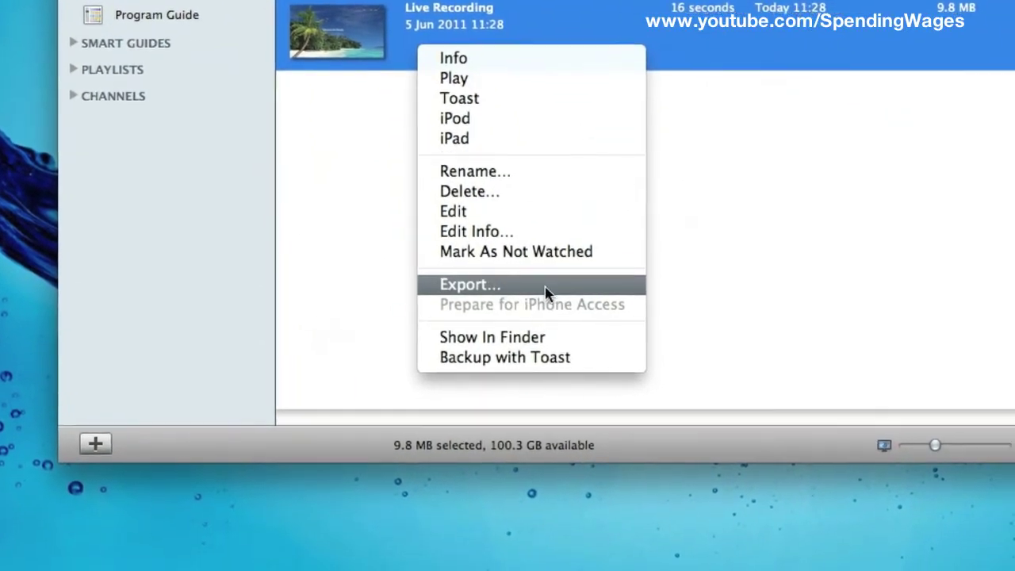
left_click(507, 287)
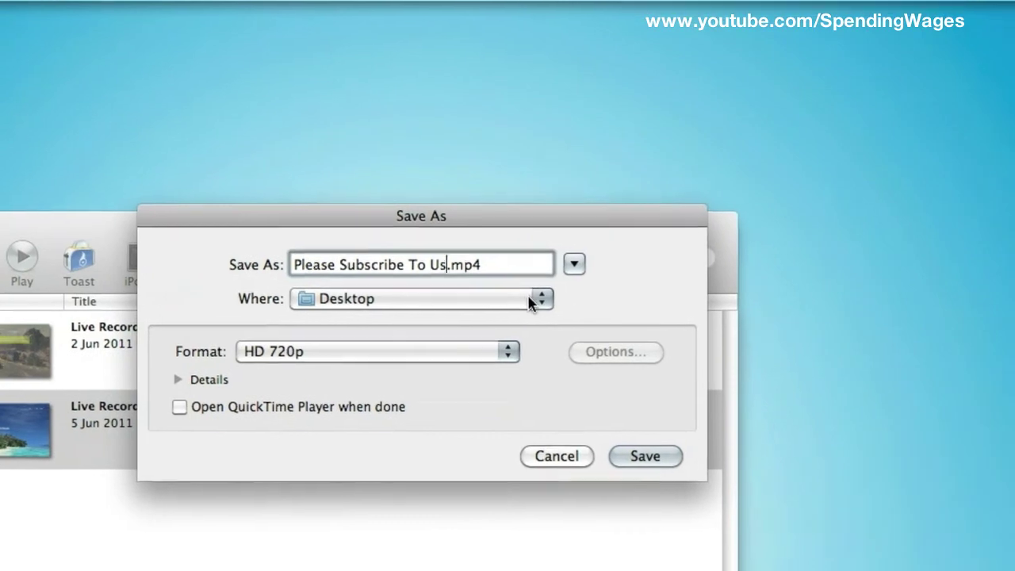
left_click(529, 298)
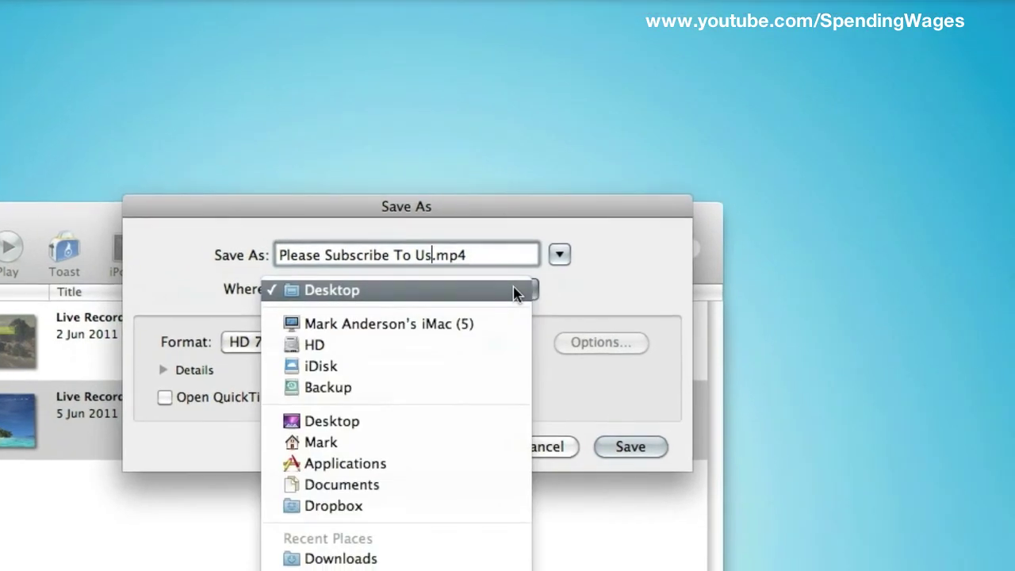
left_click(529, 301)
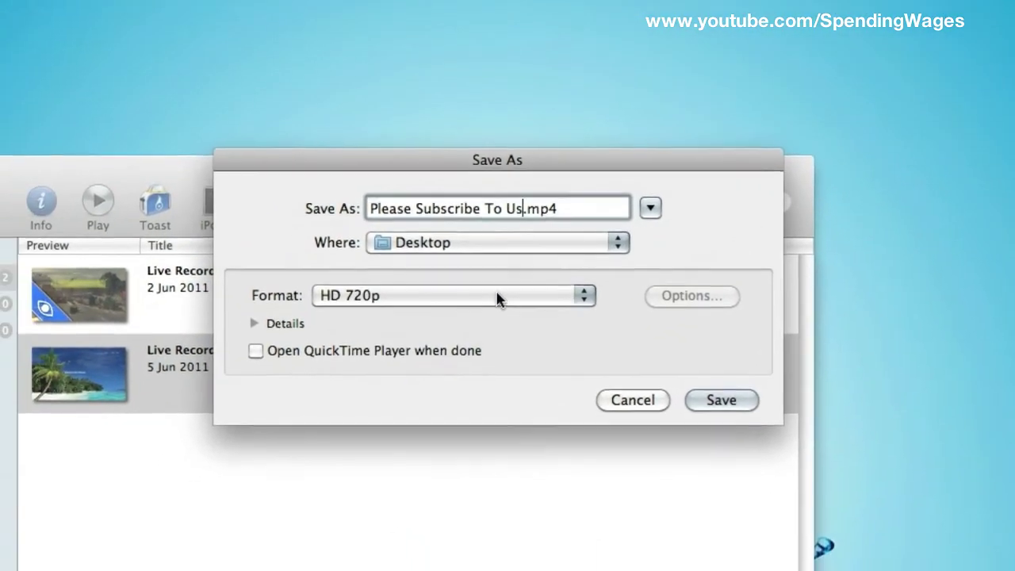
left_click(472, 311)
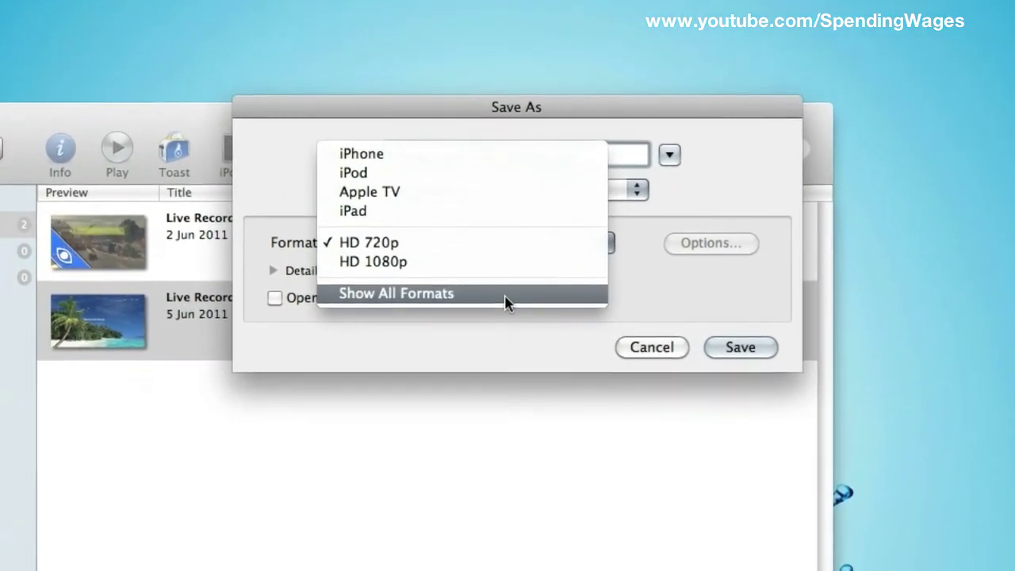
left_click(502, 317)
left_click(508, 270)
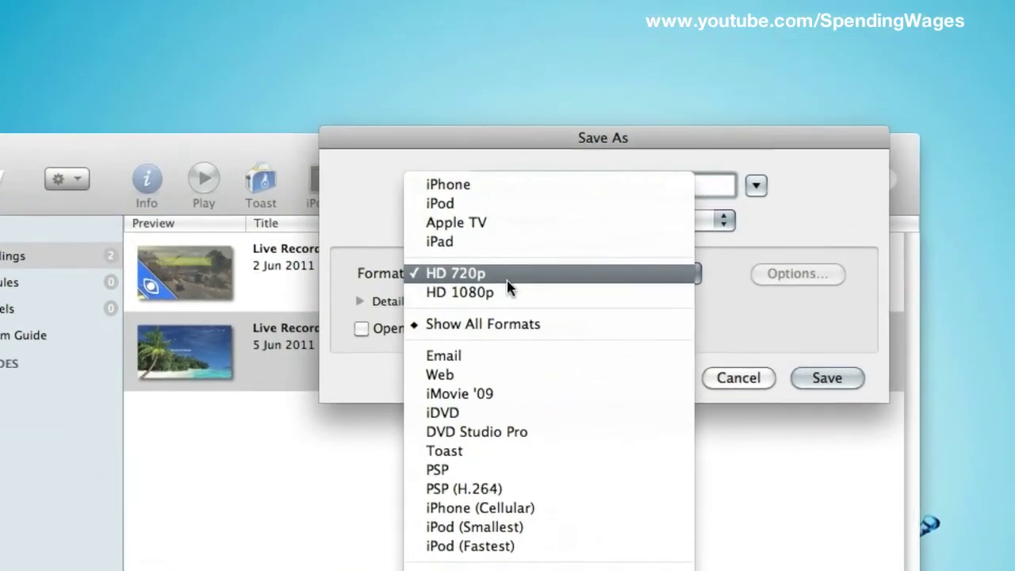
left_click(515, 281)
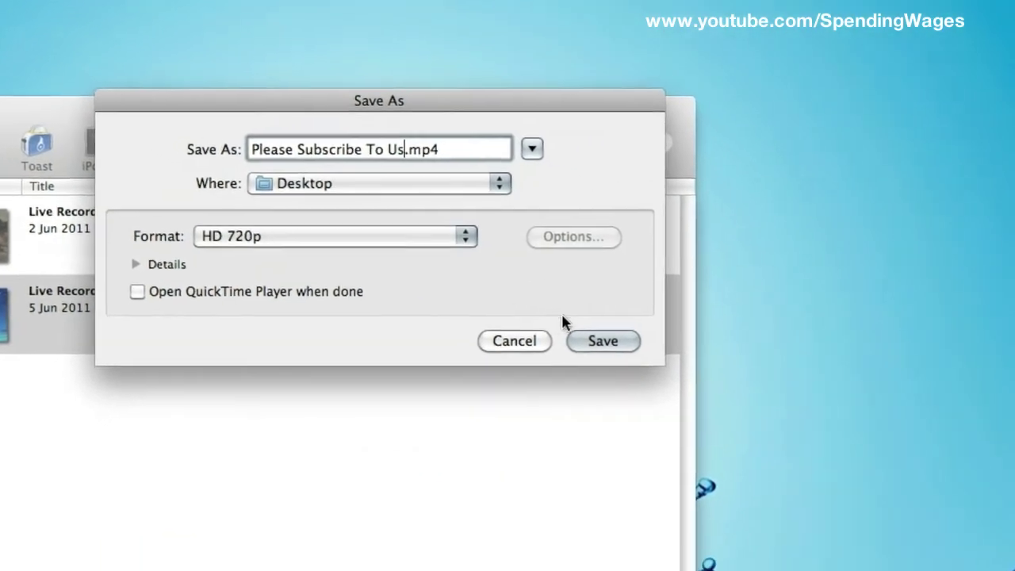
left_click(536, 310)
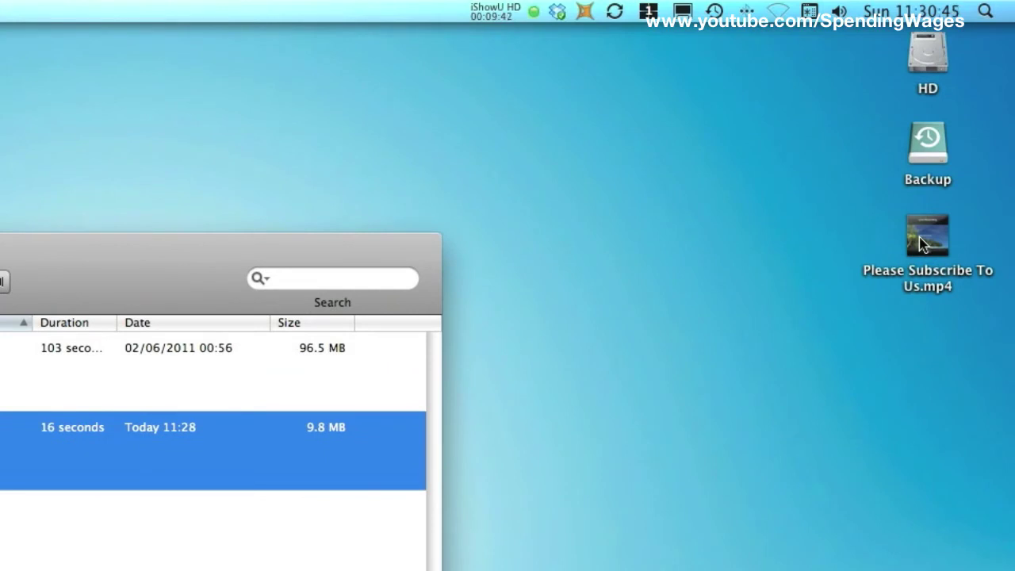
Play Please Subscribe To Us.mp4 from the Desktop in a smaller QuickTime window, then close it
left_click(921, 245)
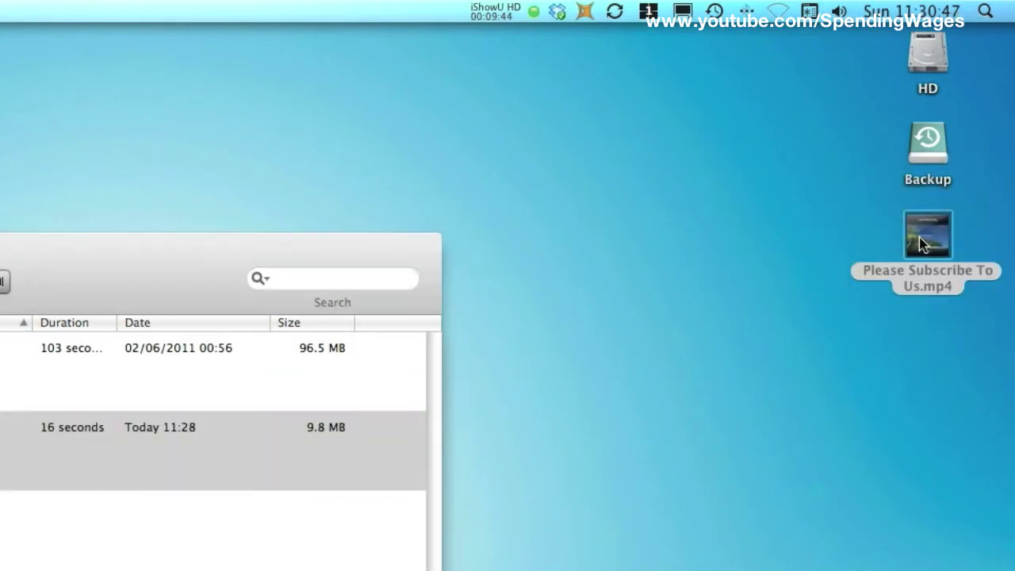
double_click(922, 244)
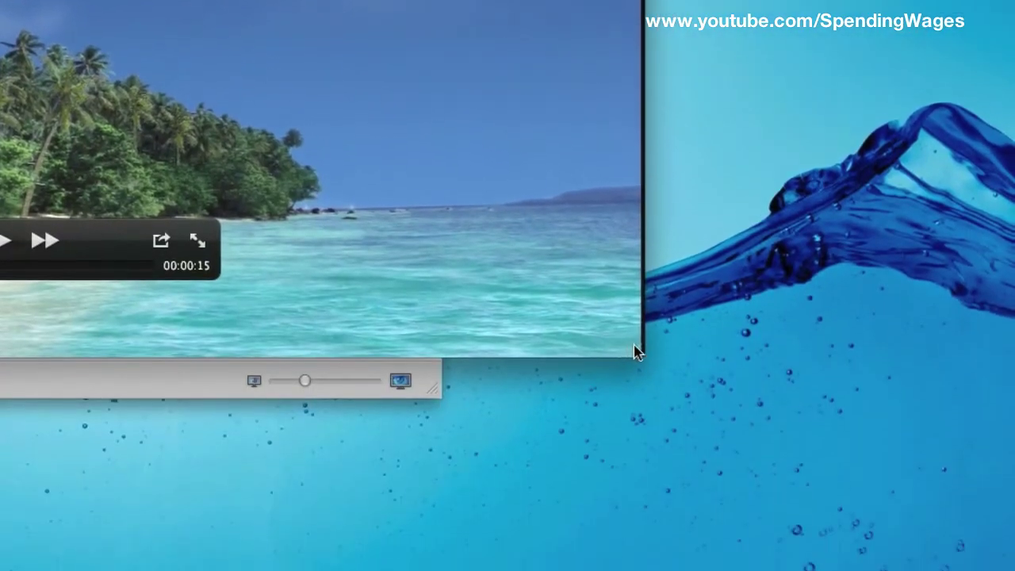
left_click_drag(639, 351, 160, 90)
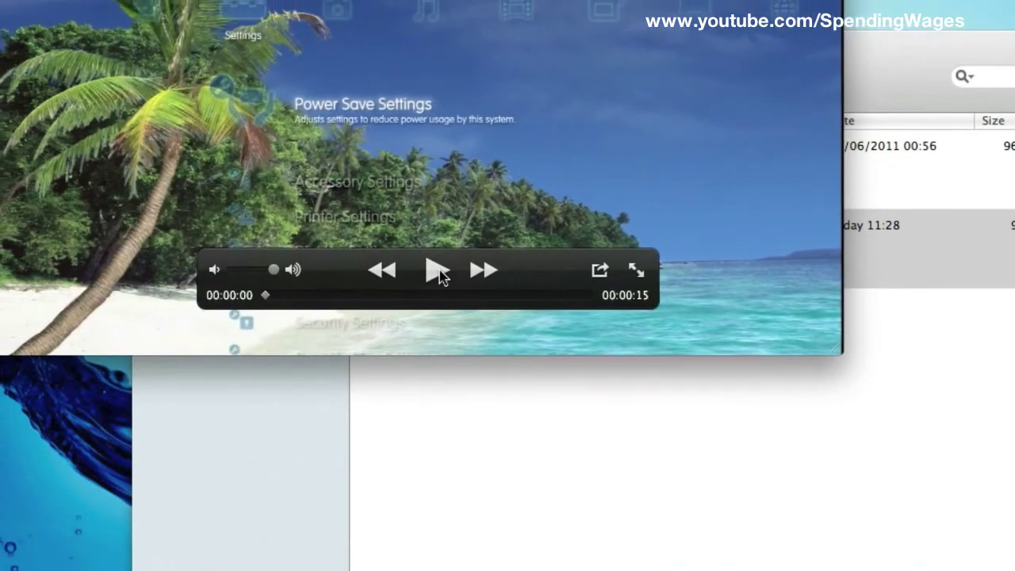
left_click(438, 274)
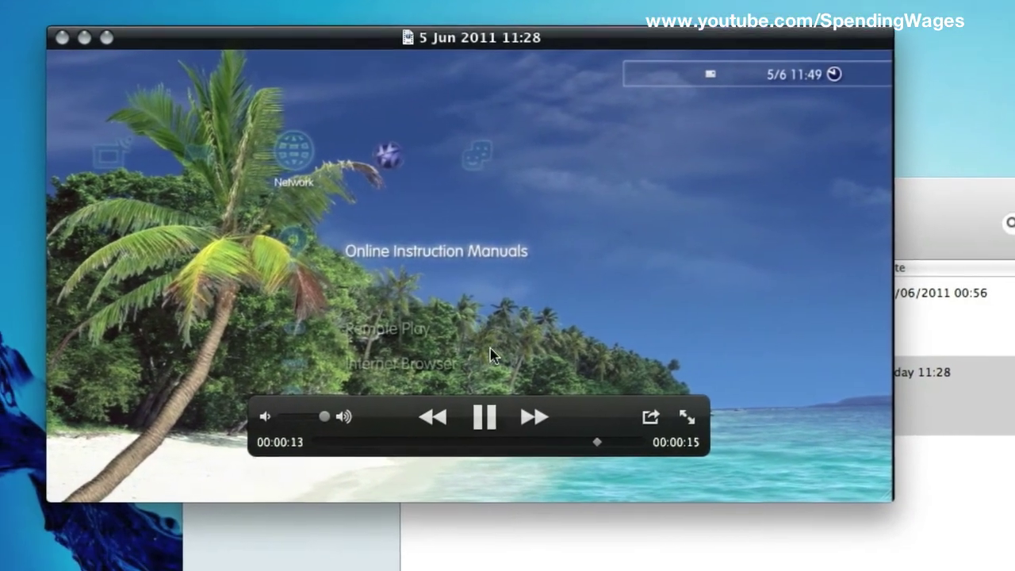
left_click(484, 416)
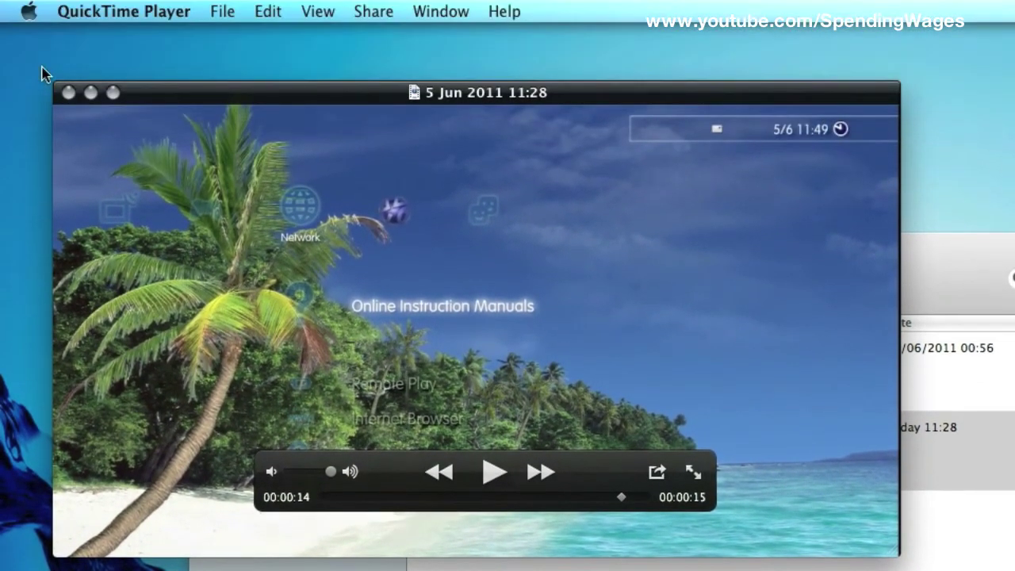
left_click(68, 93)
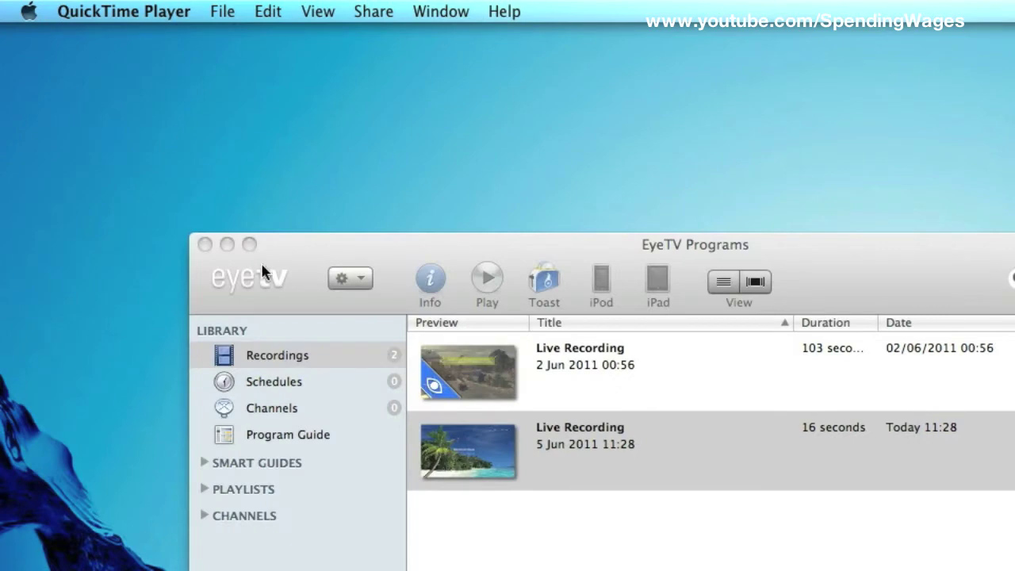